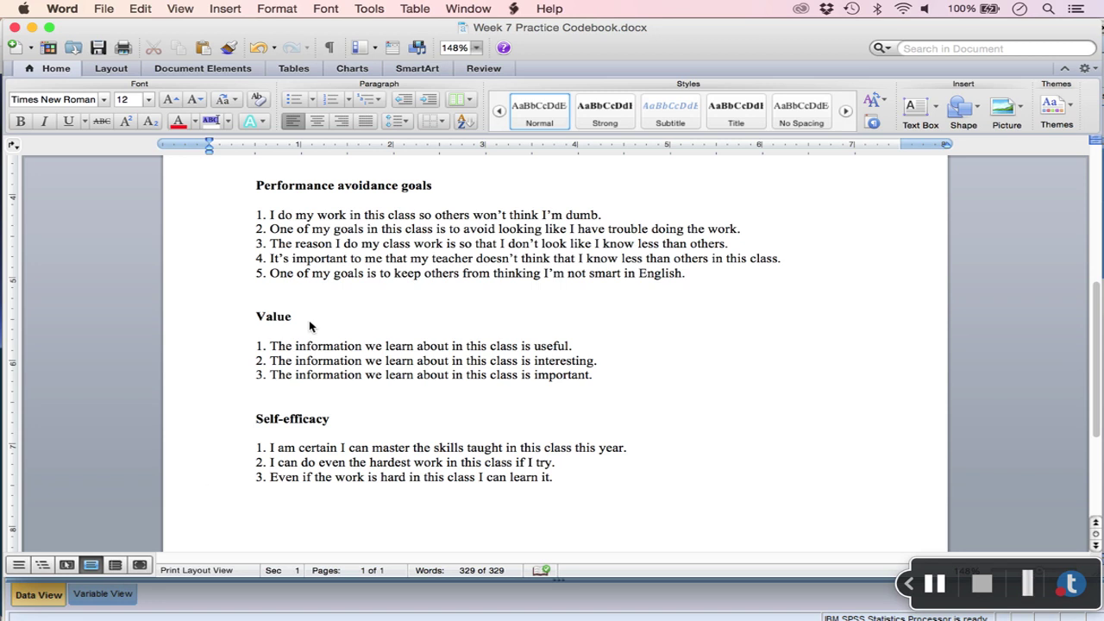
- Minimize the codebook document and look over the cases and variables of the data set in the SPSS Data Editor
{"action": "left_click", "coordinate": [32, 29]}
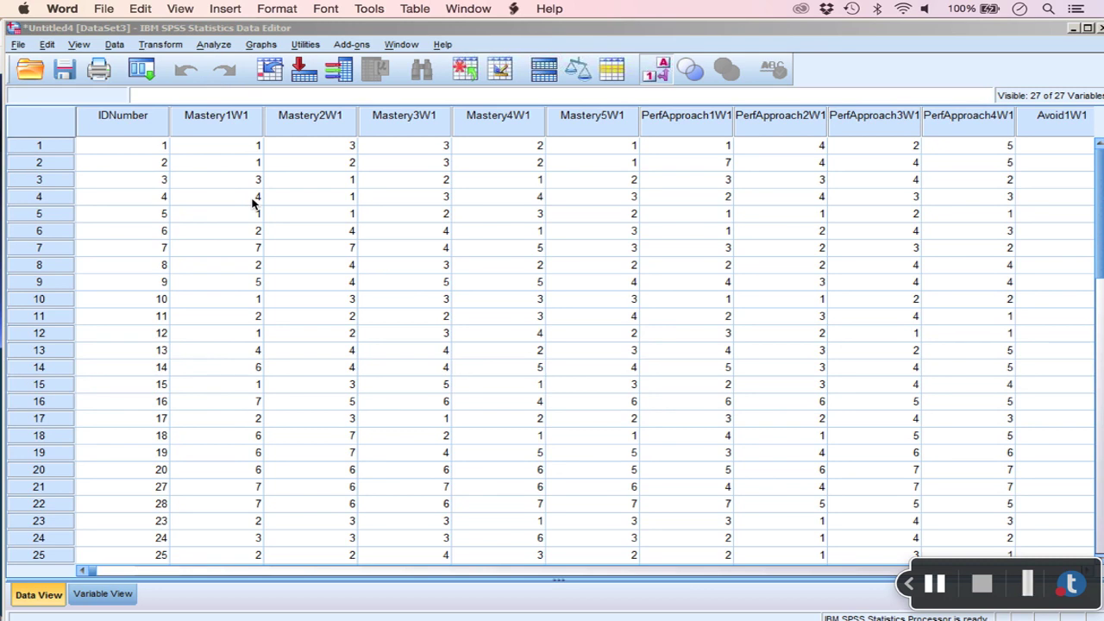
{"action": "left_click", "coordinate": [20, 44]}
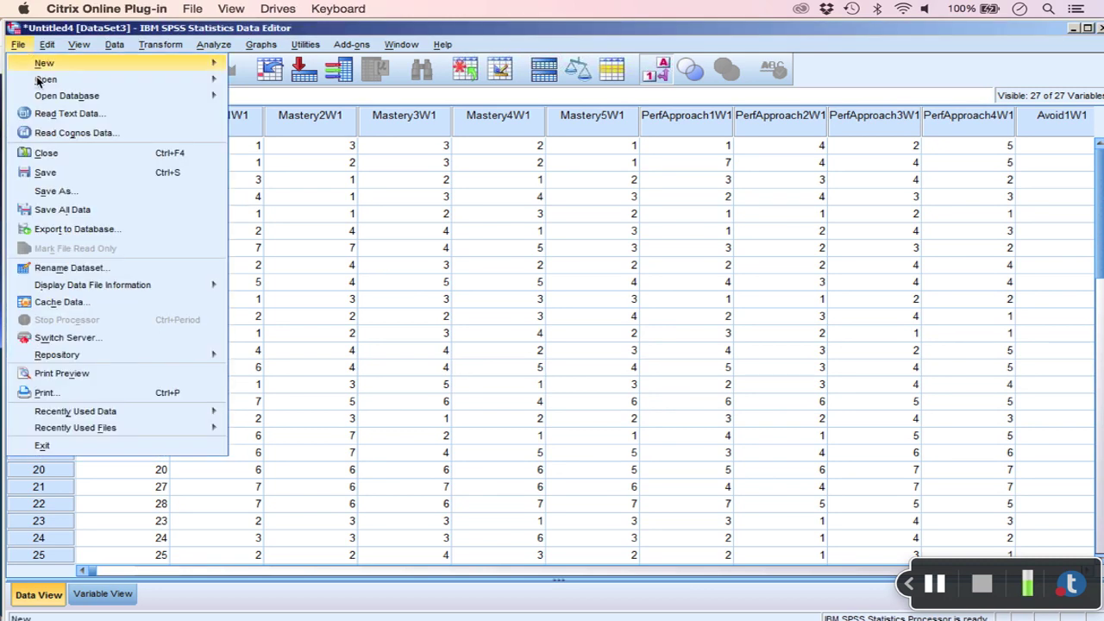
{"action": "left_click", "coordinate": [40, 49]}
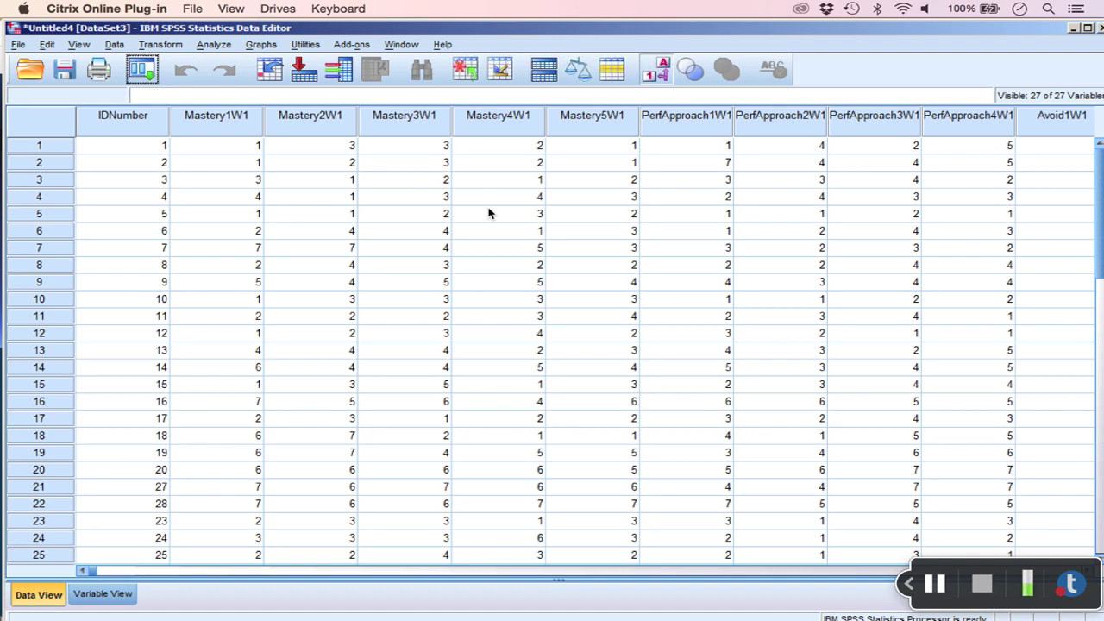
{"action": "left_click", "coordinate": [413, 204]}
{"action": "scroll", "coordinate": [436, 213], "scroll_direction": "down", "scroll_amount": 1}
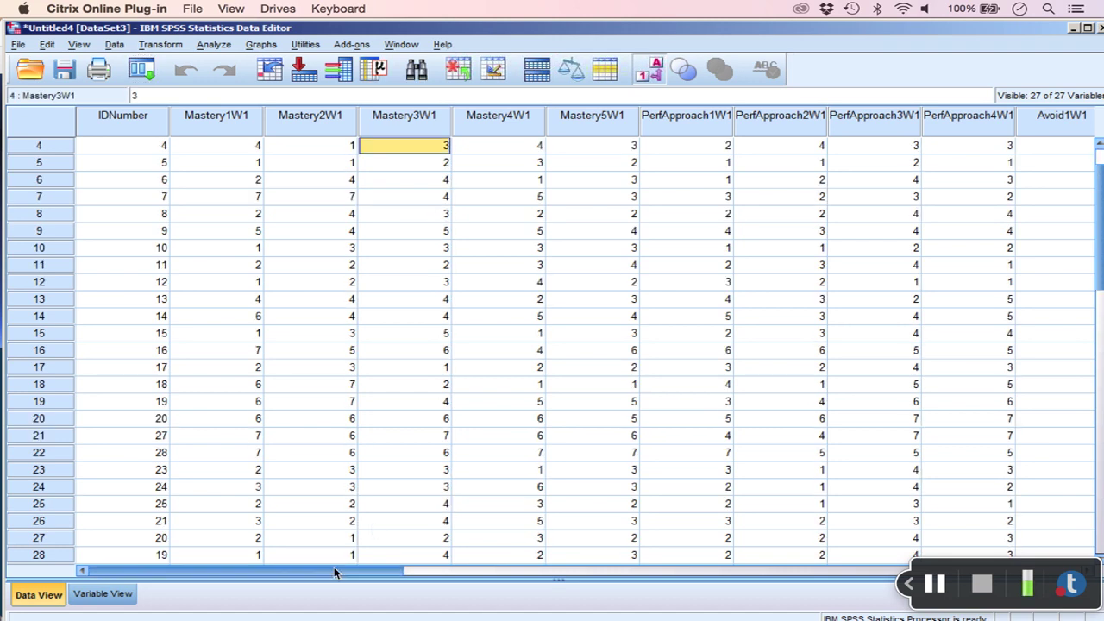
{"action": "left_click_drag", "start_coordinate": [393, 571], "coordinate": [151, 578]}
- In the variable definitions, set the measurement level of Mastery1W1 through Mastery5W1 to Scale
{"action": "left_click", "coordinate": [101, 594]}
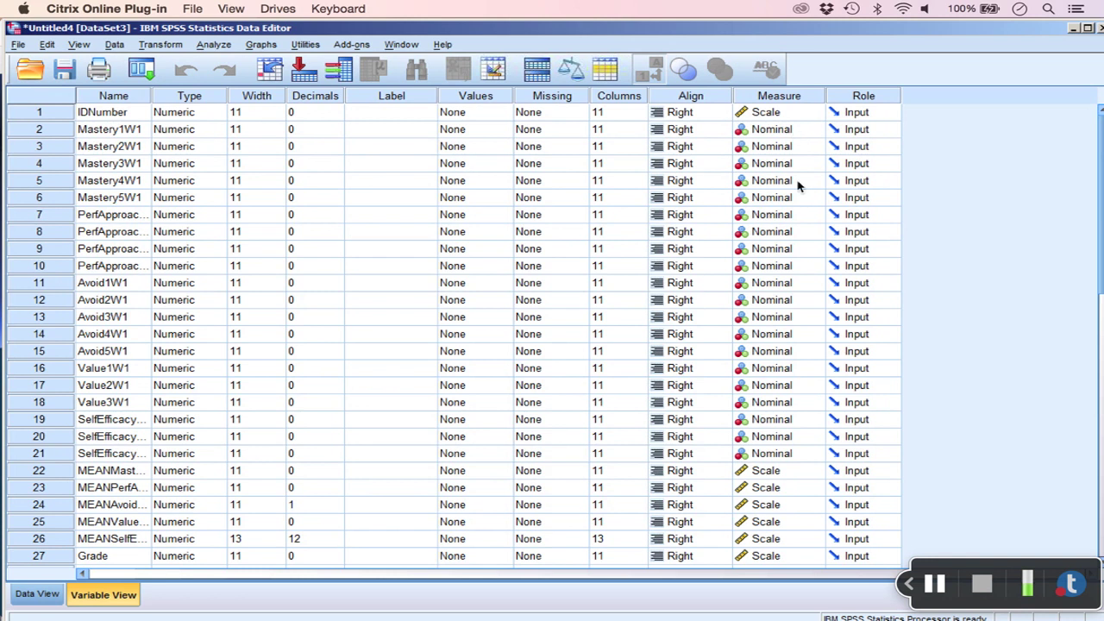
{"action": "scroll", "coordinate": [815, 161], "scroll_direction": "down", "scroll_amount": 2}
{"action": "scroll", "coordinate": [815, 161], "scroll_direction": "down", "scroll_amount": 2}
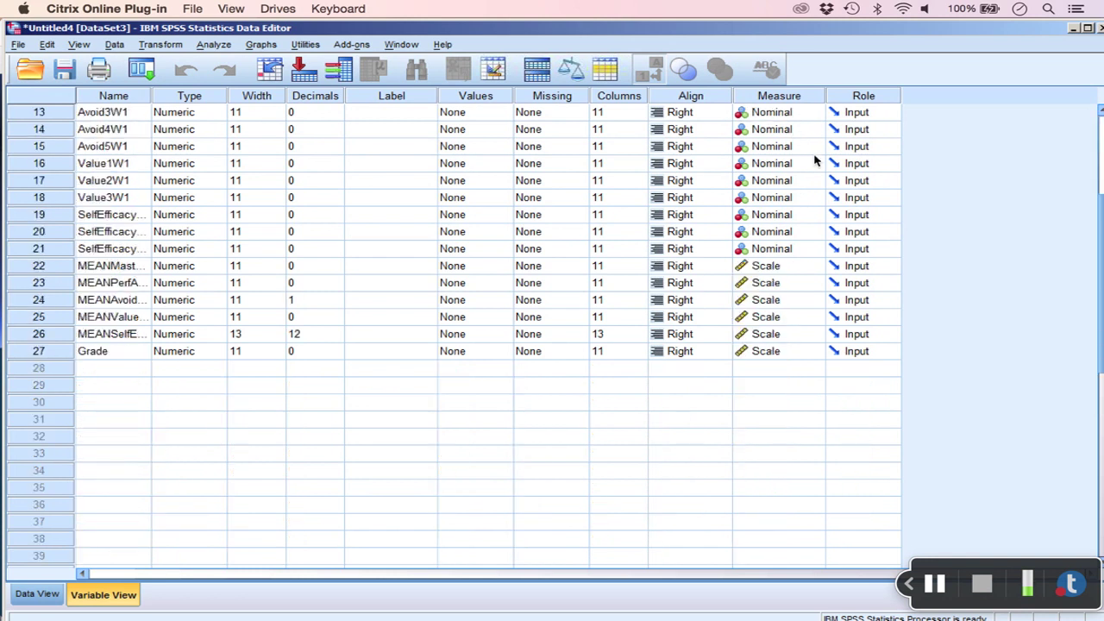
{"action": "scroll", "coordinate": [815, 161], "scroll_direction": "up", "scroll_amount": 4}
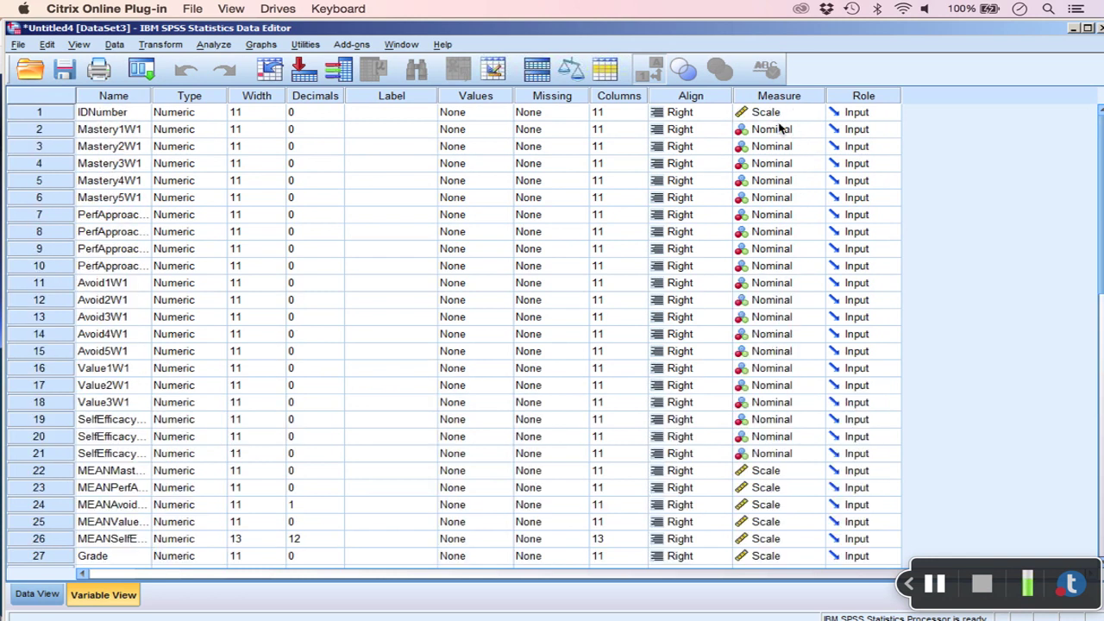
{"action": "left_click", "coordinate": [779, 130]}
{"action": "left_click", "coordinate": [778, 148]}
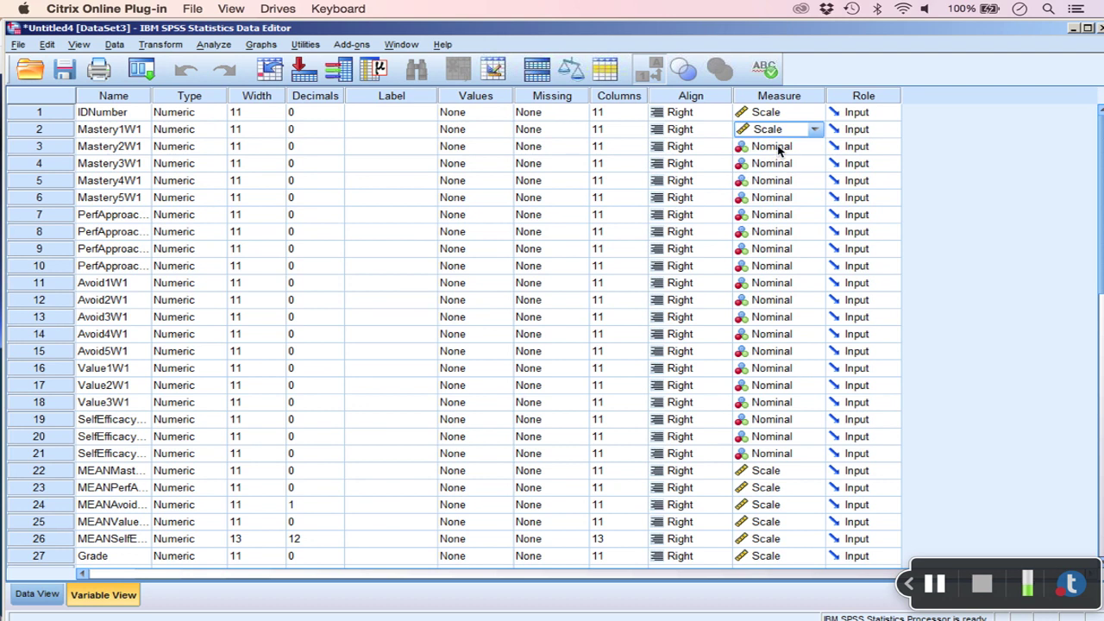
{"action": "left_click", "coordinate": [779, 146]}
{"action": "left_click", "coordinate": [779, 164]}
{"action": "left_click", "coordinate": [778, 164]}
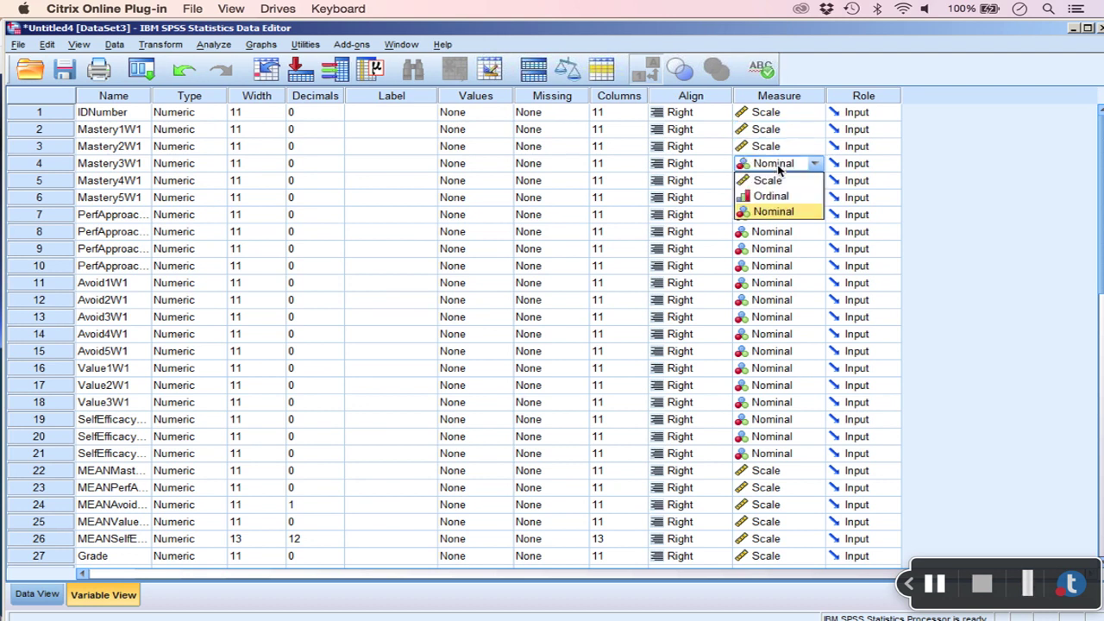
{"action": "left_click", "coordinate": [778, 180]}
{"action": "left_click", "coordinate": [779, 180]}
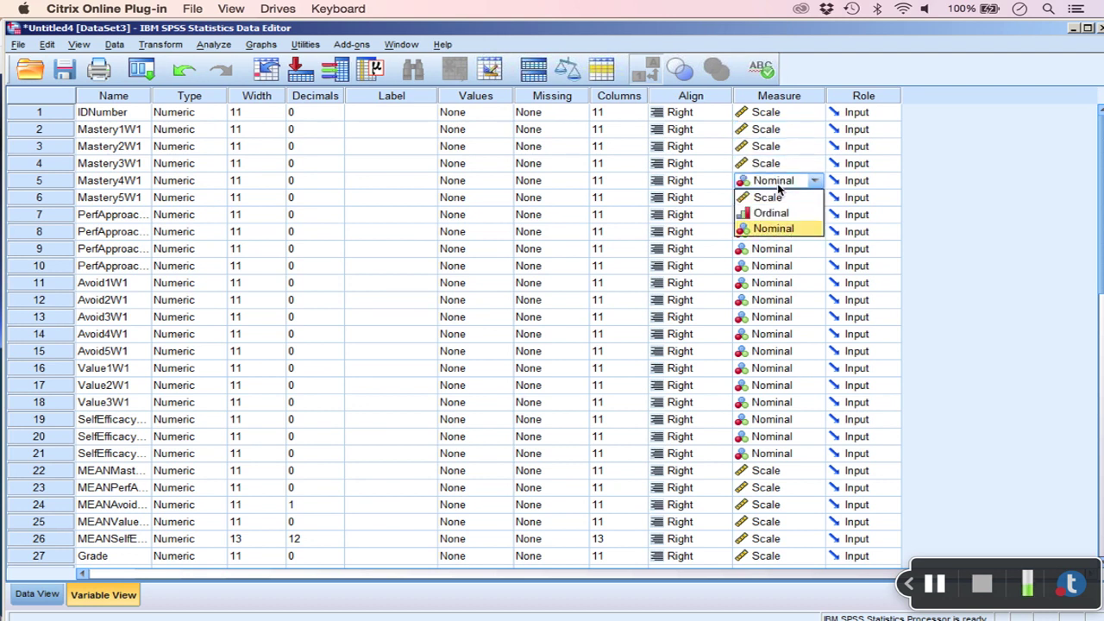
{"action": "left_click", "coordinate": [779, 198]}
{"action": "left_click", "coordinate": [779, 197]}
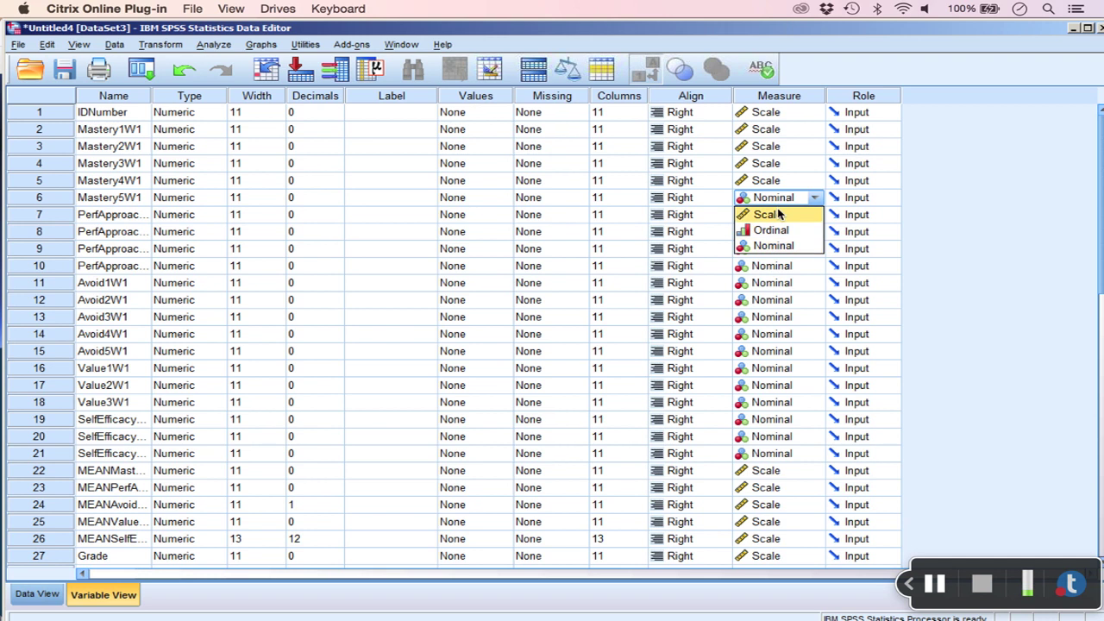
{"action": "left_click", "coordinate": [779, 214]}
- Set the measurement level of the four variables PerfApproach1W1 through PerfApproach4W1 to Scale
{"action": "left_click", "coordinate": [779, 214]}
{"action": "left_click", "coordinate": [779, 232]}
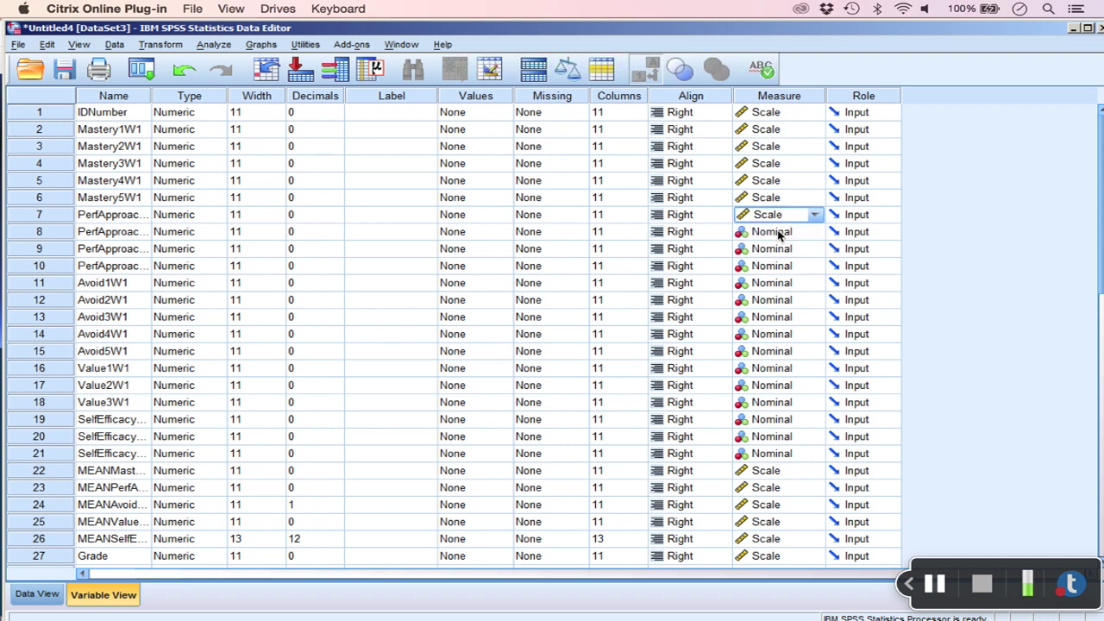
{"action": "left_click", "coordinate": [779, 231]}
{"action": "left_click", "coordinate": [779, 231]}
{"action": "left_click", "coordinate": [779, 249]}
{"action": "left_click", "coordinate": [779, 250]}
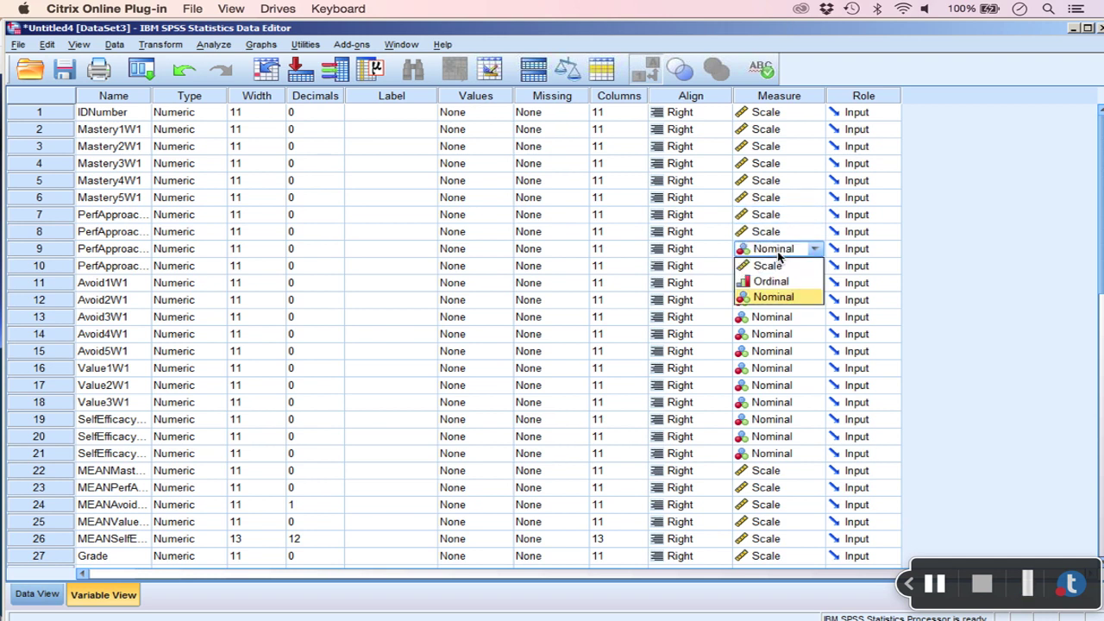
{"action": "left_click", "coordinate": [779, 265]}
{"action": "left_click", "coordinate": [778, 268]}
{"action": "left_click", "coordinate": [779, 282]}
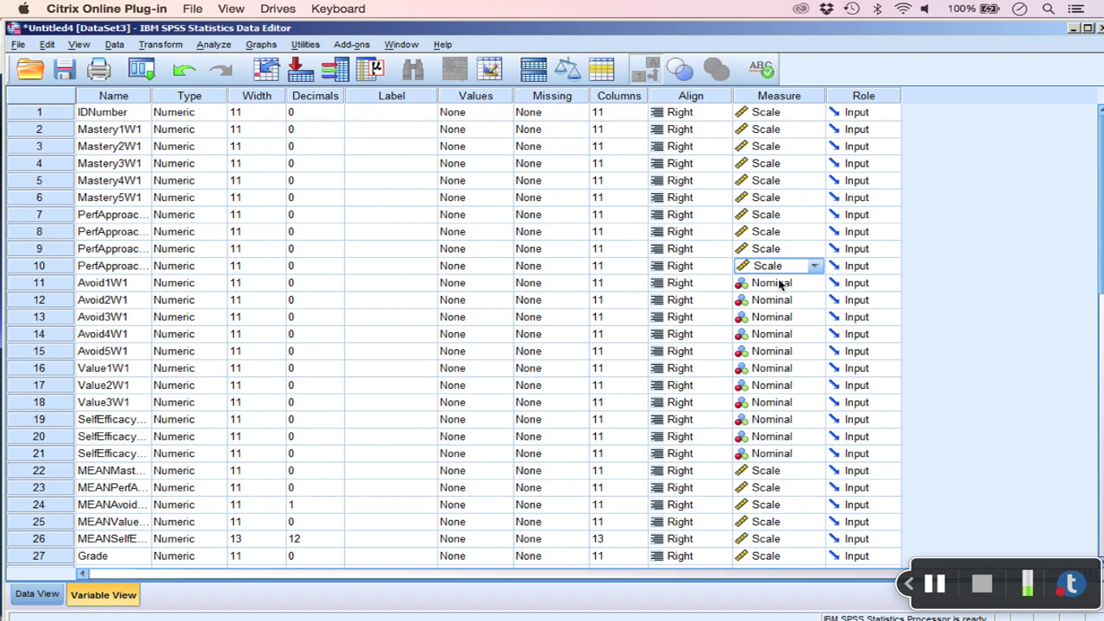
- Set the measurement level of Avoid1W1, Avoid2W1 and Avoid3W1 to Scale
{"action": "left_click", "coordinate": [779, 282]}
{"action": "left_click", "coordinate": [779, 283]}
{"action": "left_click", "coordinate": [779, 299]}
{"action": "left_click", "coordinate": [779, 316]}
{"action": "left_click", "coordinate": [779, 316]}
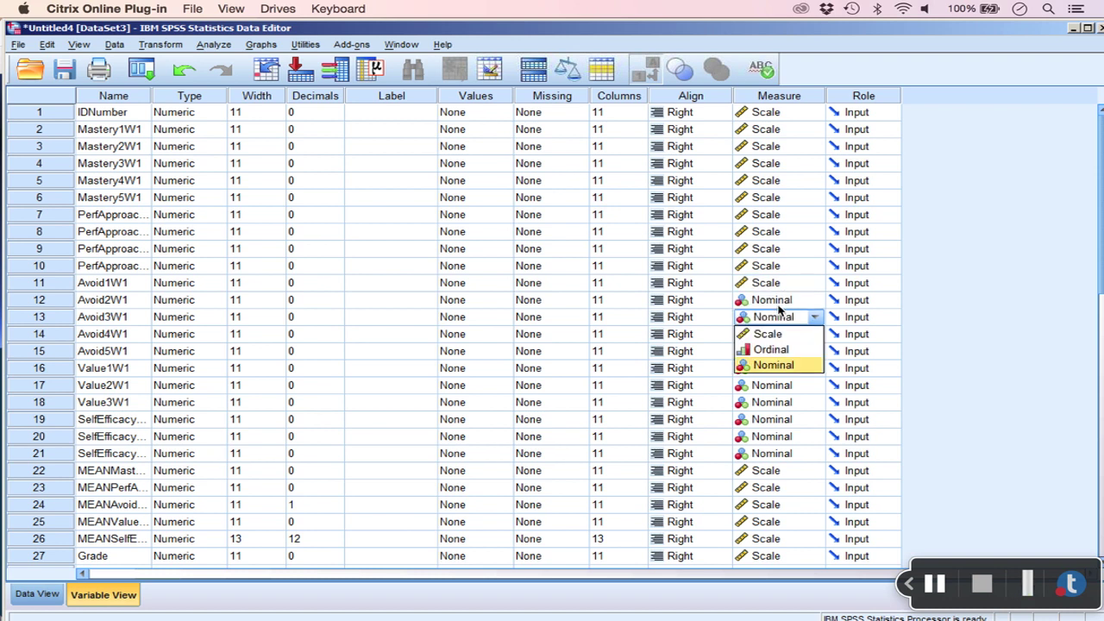
{"action": "left_click", "coordinate": [780, 332]}
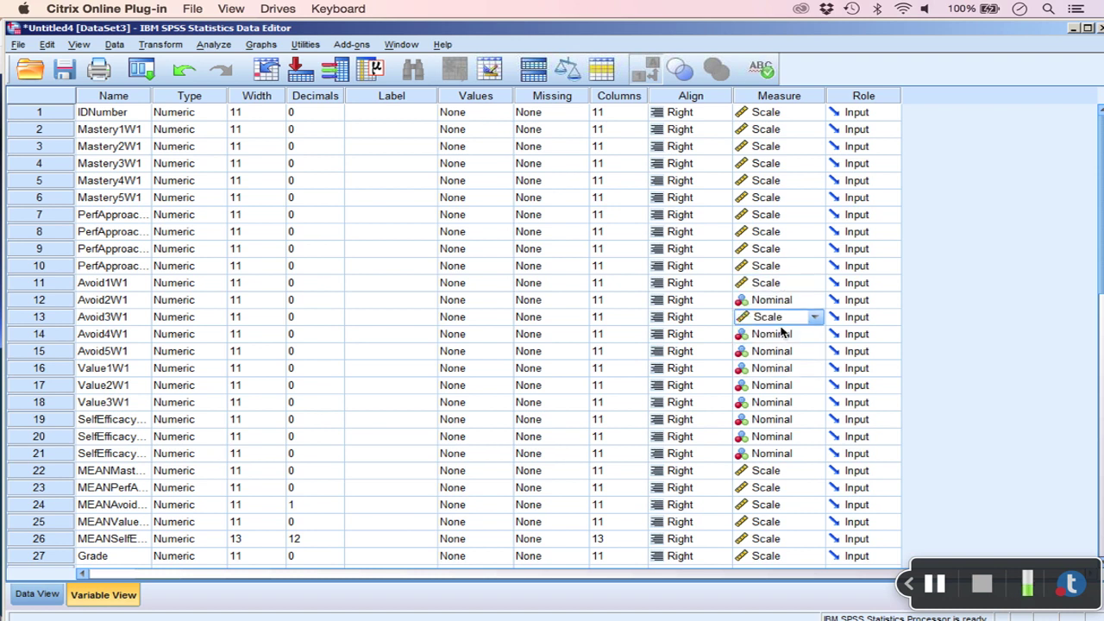
{"action": "left_click", "coordinate": [779, 299]}
{"action": "left_click", "coordinate": [779, 300]}
{"action": "left_click", "coordinate": [779, 316]}
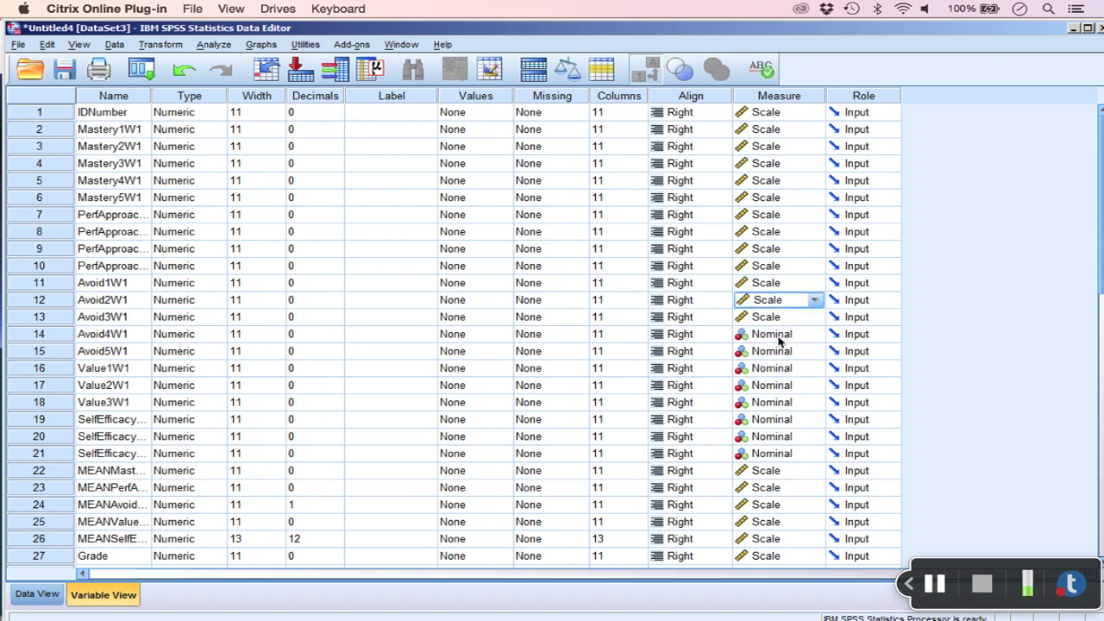
- Set the measurement level of Avoid4W1 and Avoid5W1 to Scale
{"action": "left_click", "coordinate": [779, 335]}
{"action": "left_click", "coordinate": [779, 334]}
{"action": "left_click", "coordinate": [780, 351]}
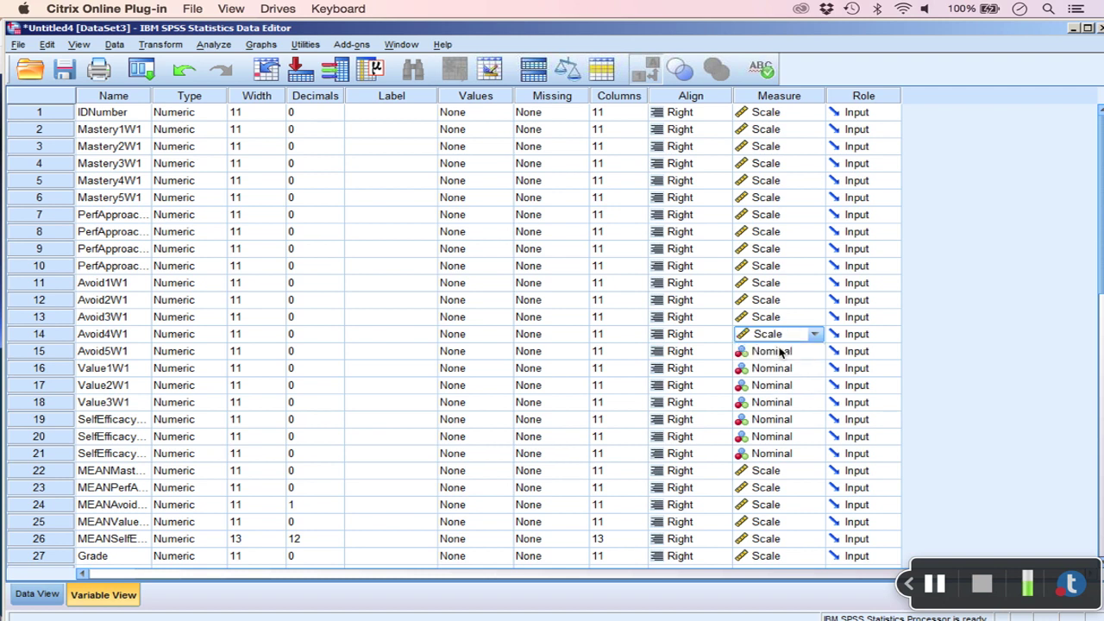
{"action": "left_click", "coordinate": [781, 351]}
{"action": "left_click", "coordinate": [781, 351]}
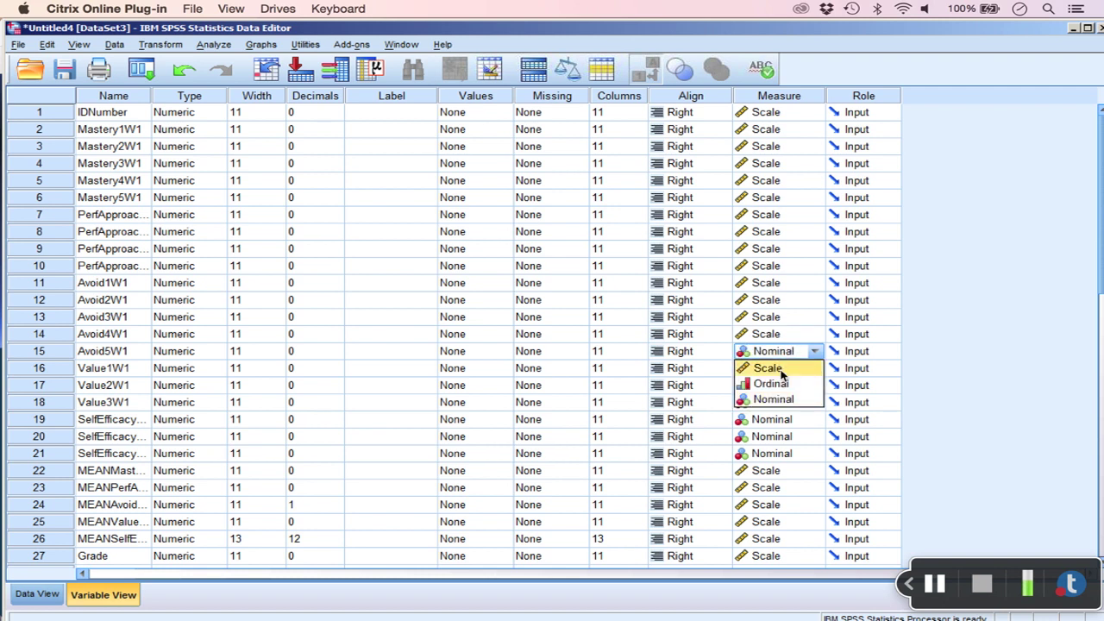
{"action": "left_click", "coordinate": [780, 368]}
- Set the measurement level of Value1W1, Value2W1 and Value3W1 to Scale
{"action": "left_click", "coordinate": [781, 368]}
{"action": "left_click", "coordinate": [781, 368]}
{"action": "left_click", "coordinate": [782, 385]}
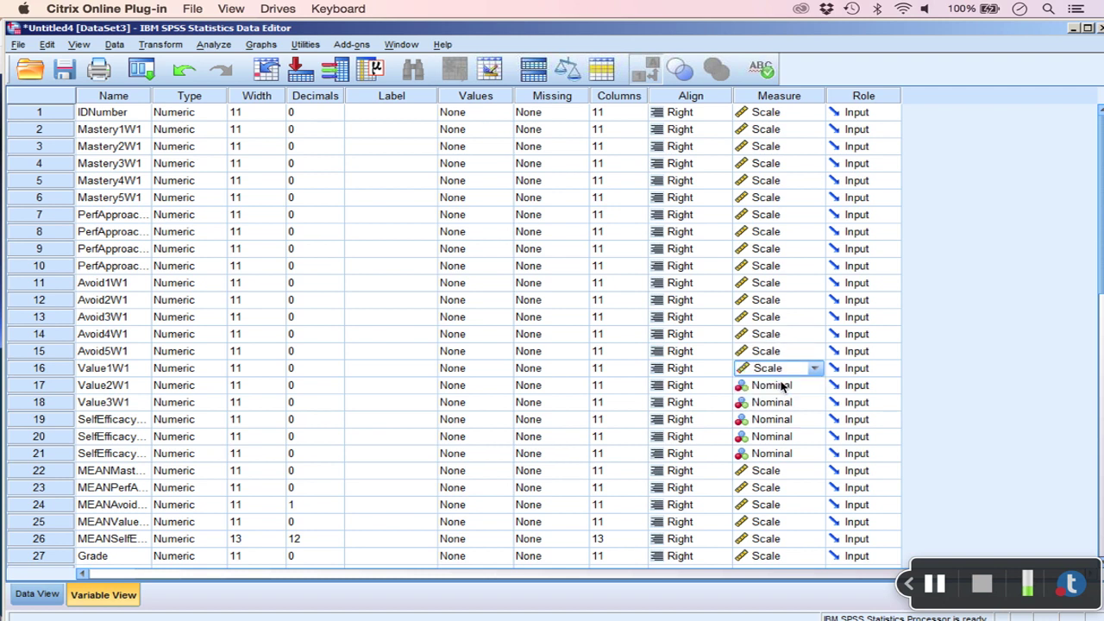
{"action": "left_click", "coordinate": [782, 384]}
{"action": "left_click", "coordinate": [783, 385]}
{"action": "left_click", "coordinate": [782, 402]}
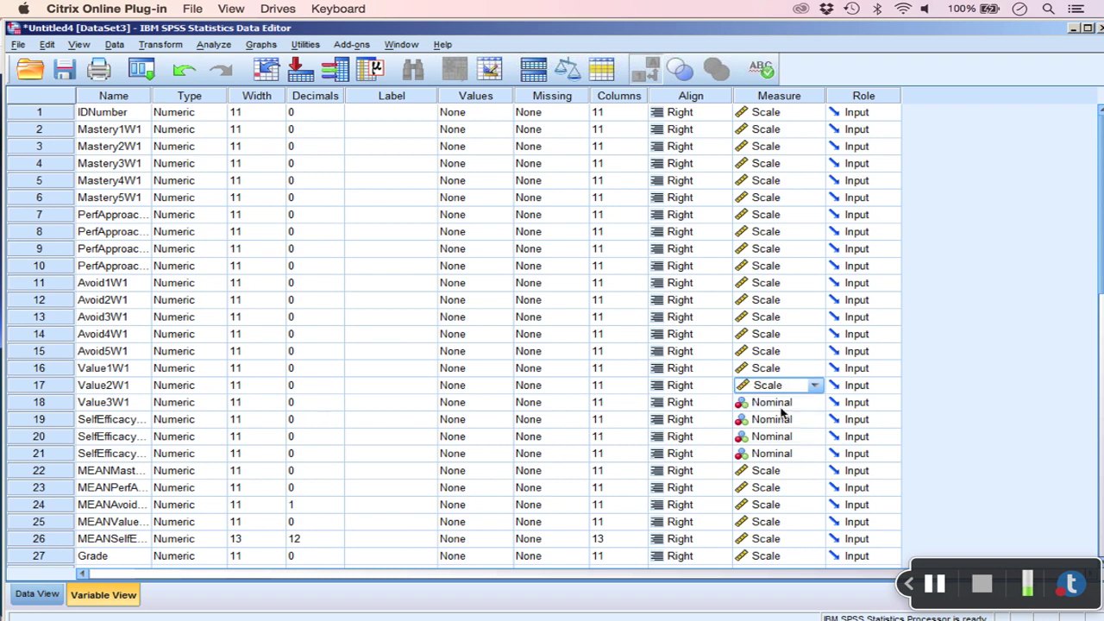
{"action": "left_click", "coordinate": [781, 402]}
{"action": "left_click", "coordinate": [781, 402]}
{"action": "left_click", "coordinate": [781, 419]}
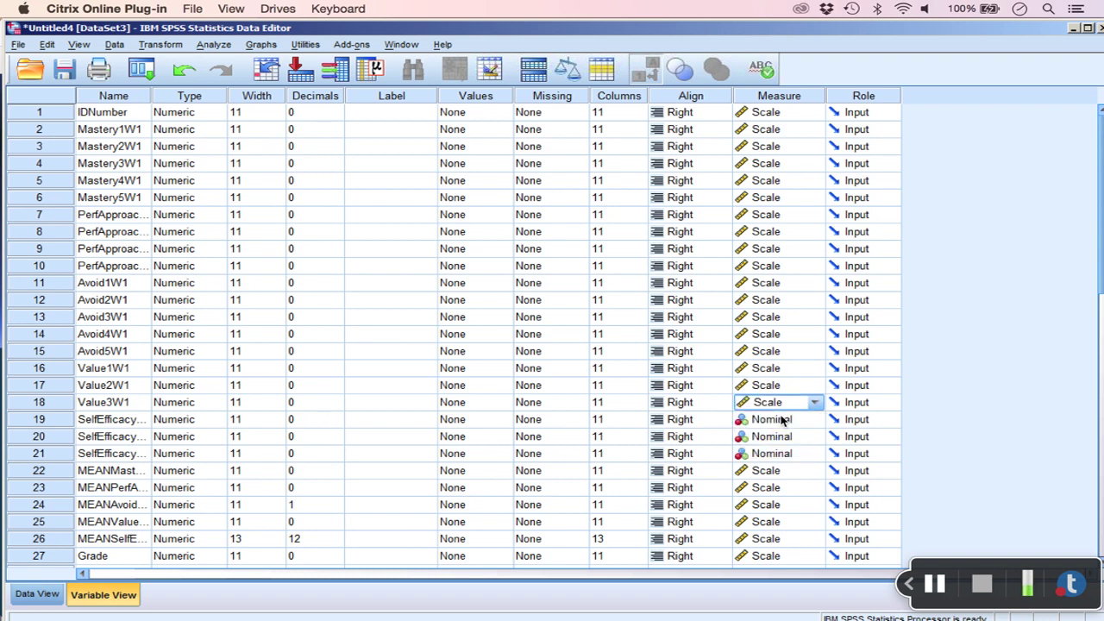
- Set the measurement level of SelfEfficacy1W1 through SelfEfficacy3W1 to Scale and widen the Name column to fit the full variable names
{"action": "left_click", "coordinate": [781, 419]}
{"action": "left_click", "coordinate": [781, 419]}
{"action": "left_click", "coordinate": [781, 436]}
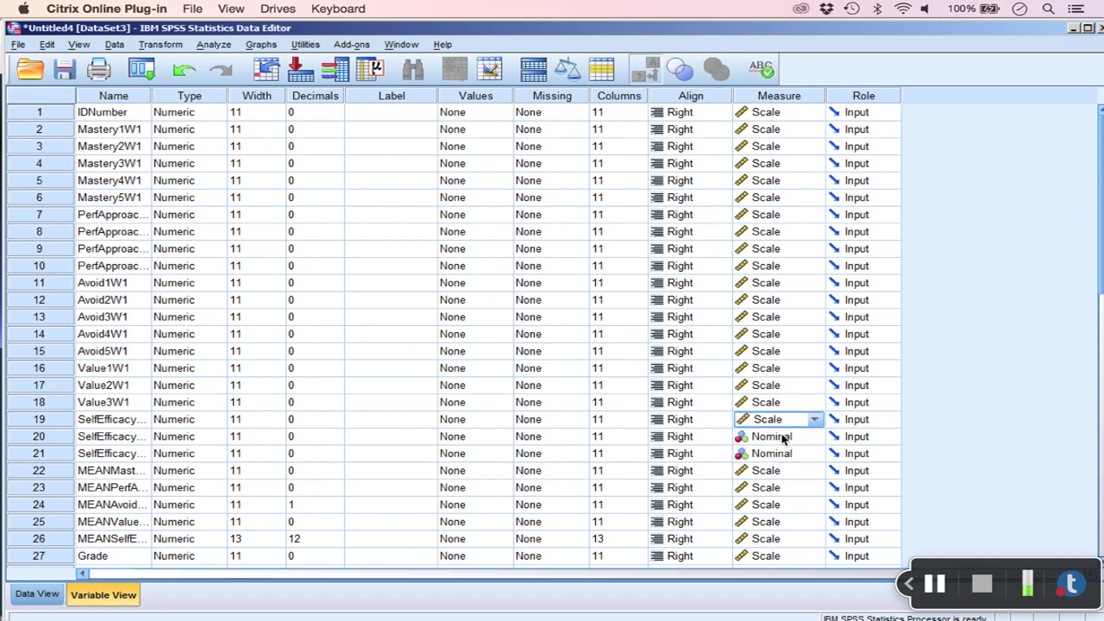
{"action": "left_click", "coordinate": [782, 436]}
{"action": "left_click", "coordinate": [784, 454]}
{"action": "left_click", "coordinate": [784, 454]}
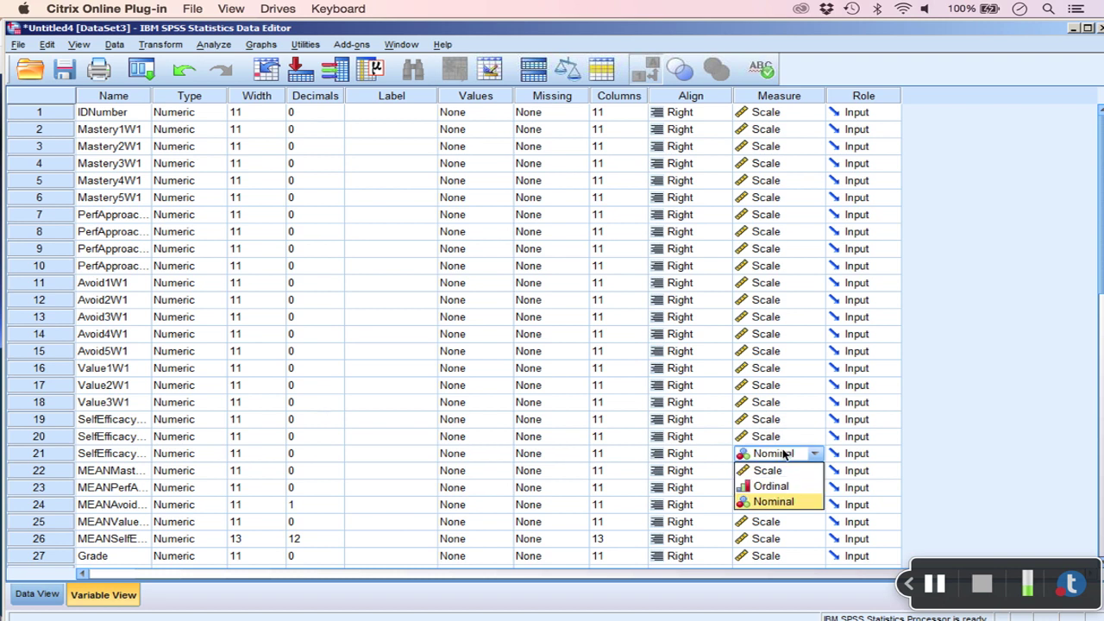
{"action": "left_click", "coordinate": [782, 471]}
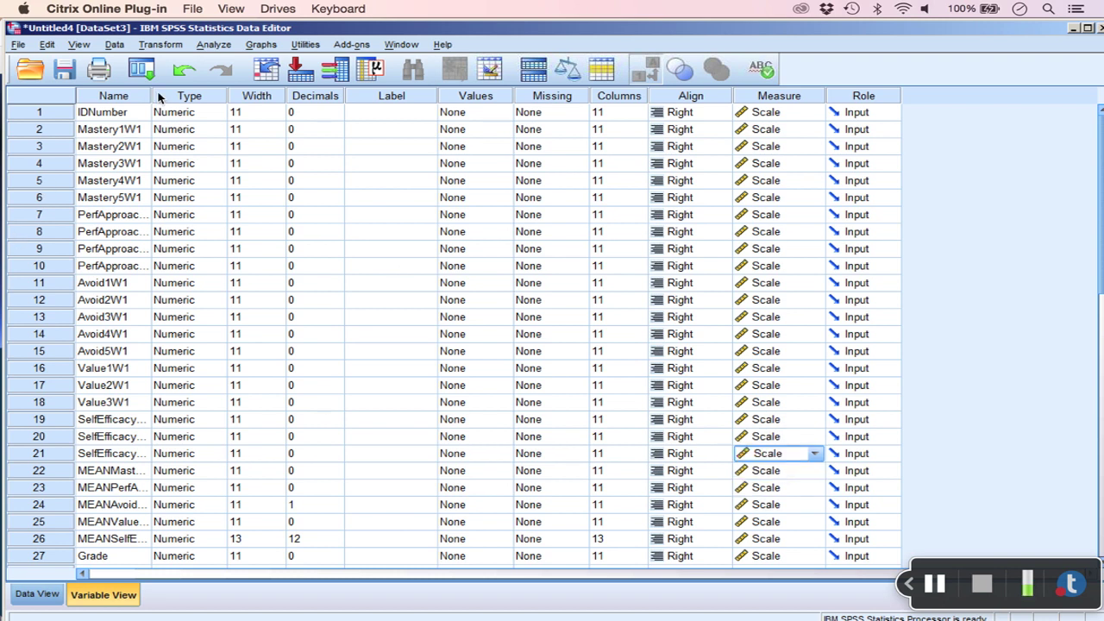
{"action": "left_click_drag", "start_coordinate": [153, 102], "coordinate": [223, 99]}
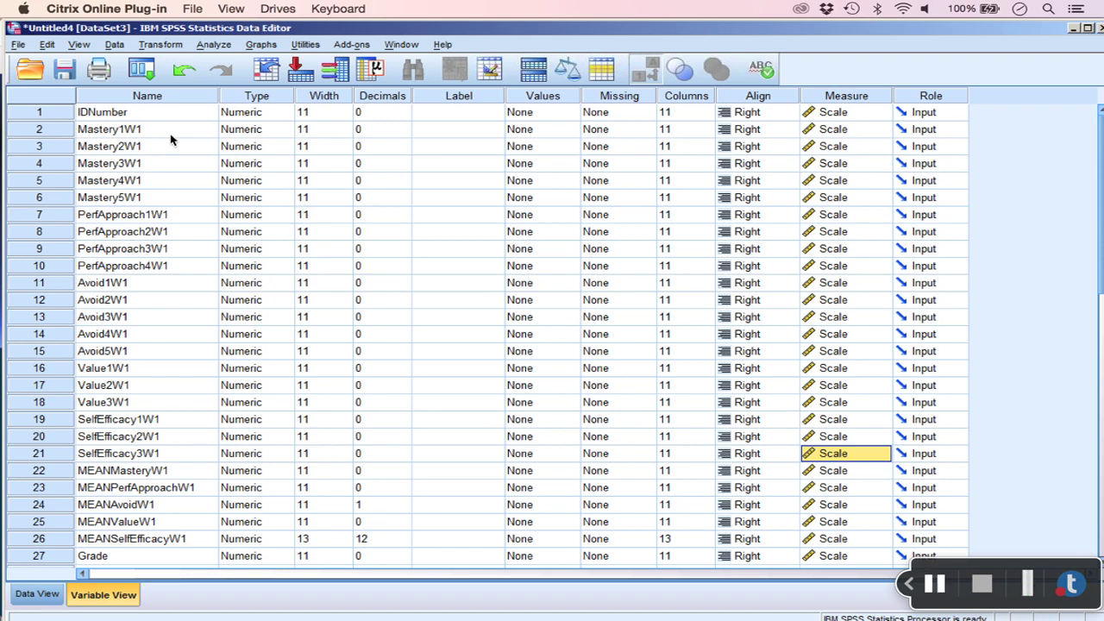
- Open the Reliability Analysis dialog and move it clear of the variable names
{"action": "left_click", "coordinate": [229, 46]}
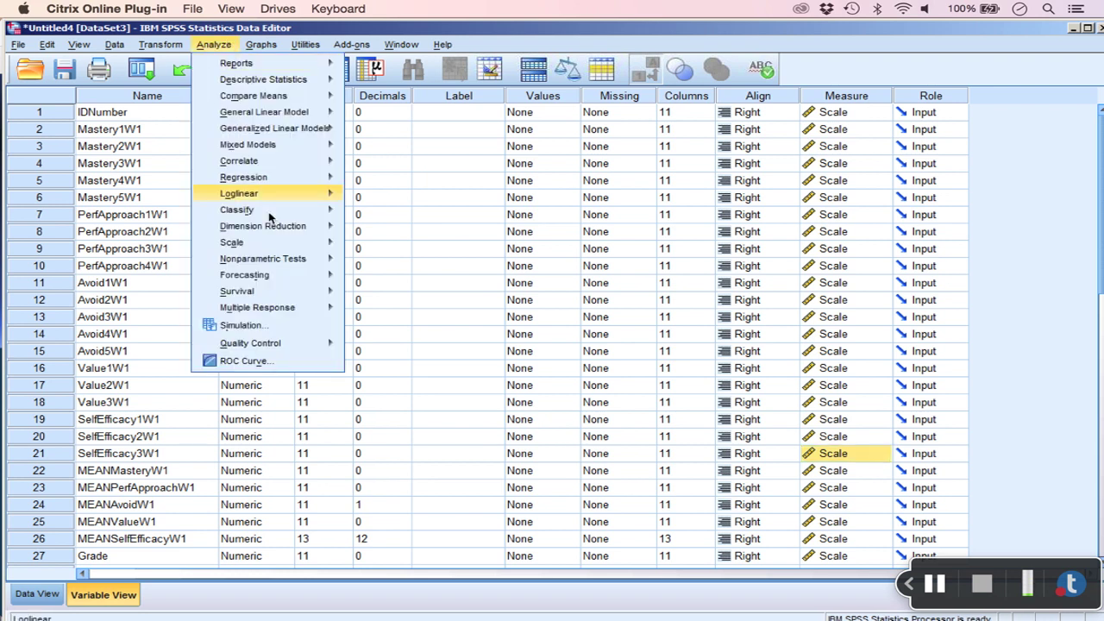
{"action": "mouse_move", "coordinate": [276, 244]}
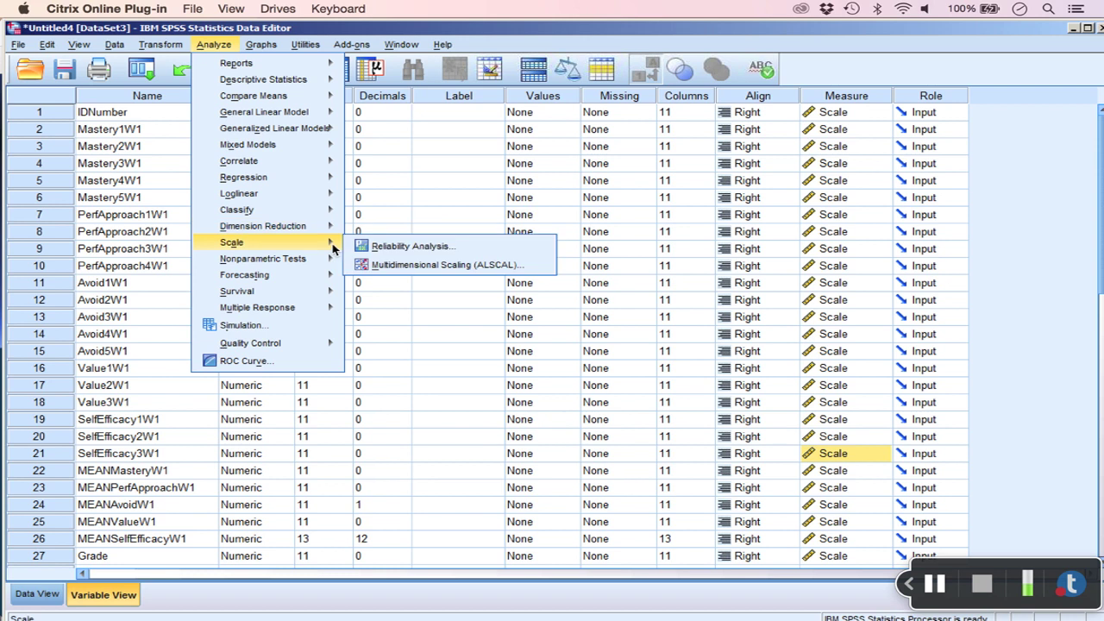
{"action": "left_click", "coordinate": [431, 249]}
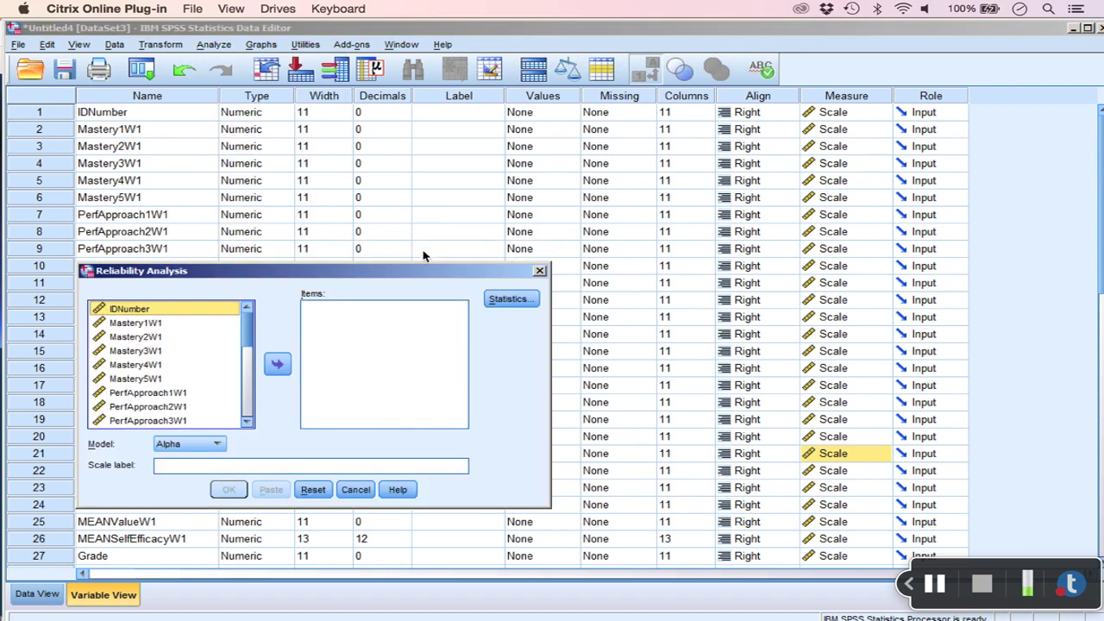
{"action": "left_click_drag", "start_coordinate": [412, 273], "coordinate": [687, 154]}
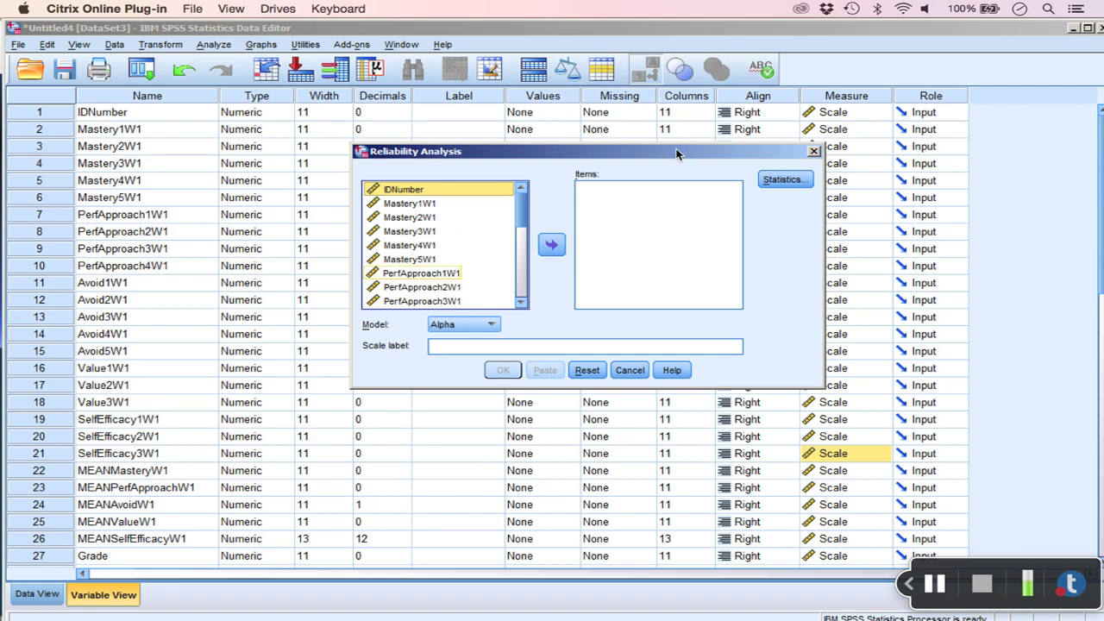
- Add Avoid1W1 through Avoid5W1 and SelfEfficacy1W1 to the items of the reliability analysis
{"action": "left_click_drag", "start_coordinate": [530, 201], "coordinate": [532, 250]}
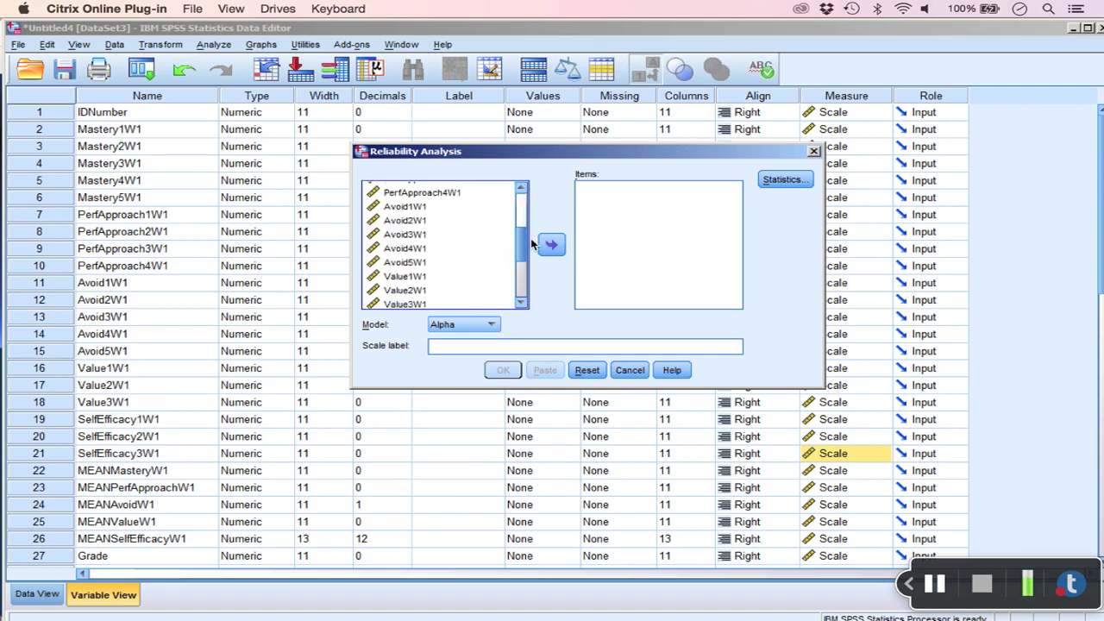
{"action": "left_click", "coordinate": [412, 210]}
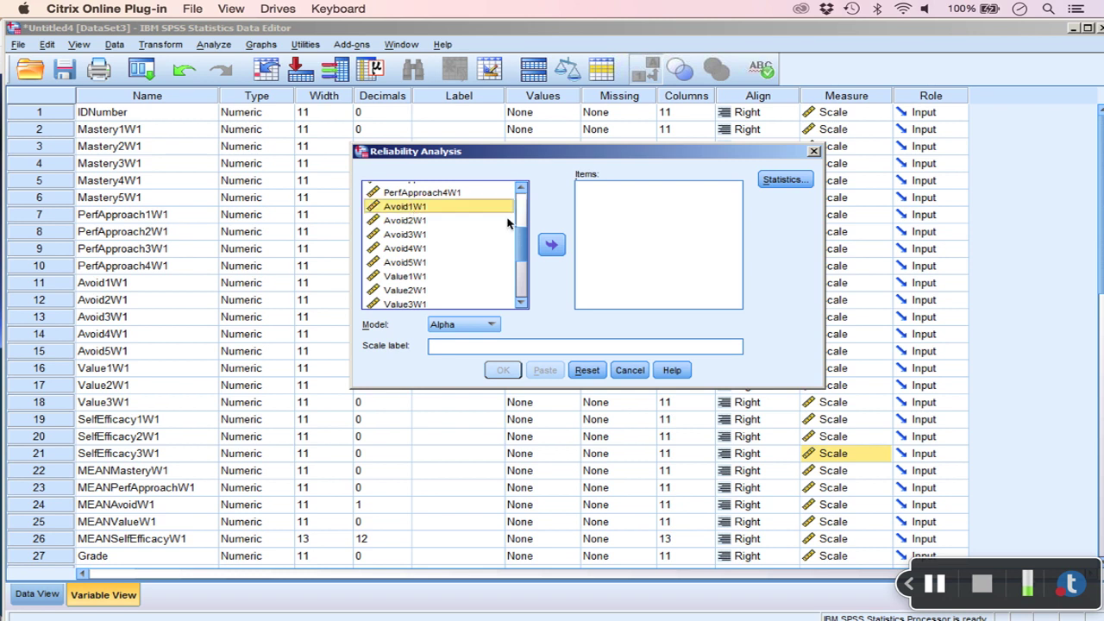
{"action": "left_click", "coordinate": [551, 245]}
{"action": "left_click", "coordinate": [441, 208]}
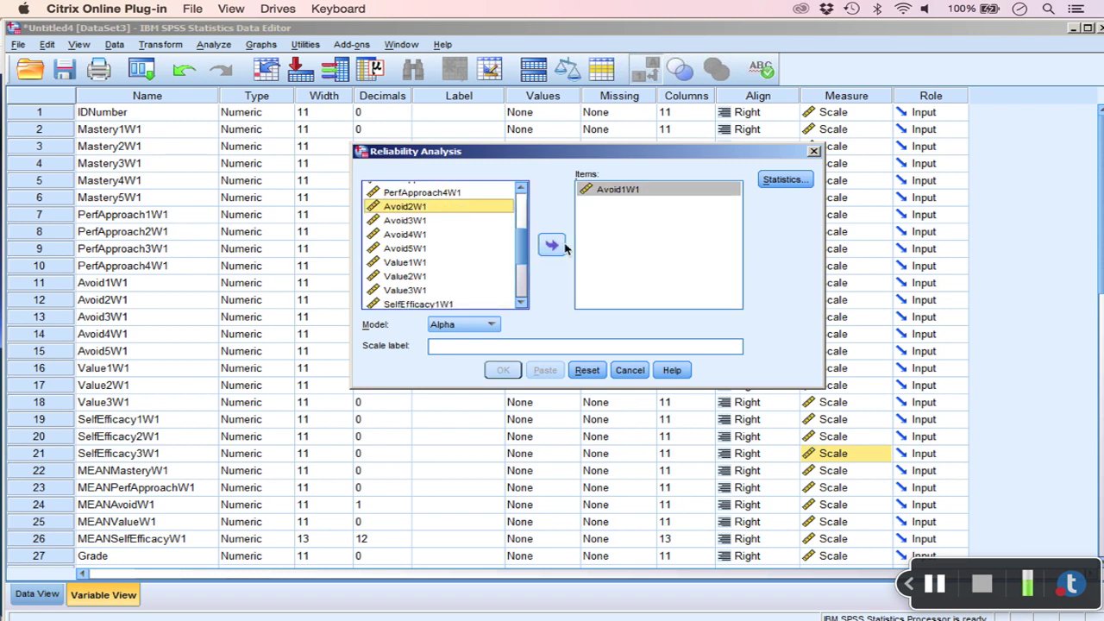
{"action": "double_click", "coordinate": [440, 208]}
{"action": "left_click", "coordinate": [438, 208]}
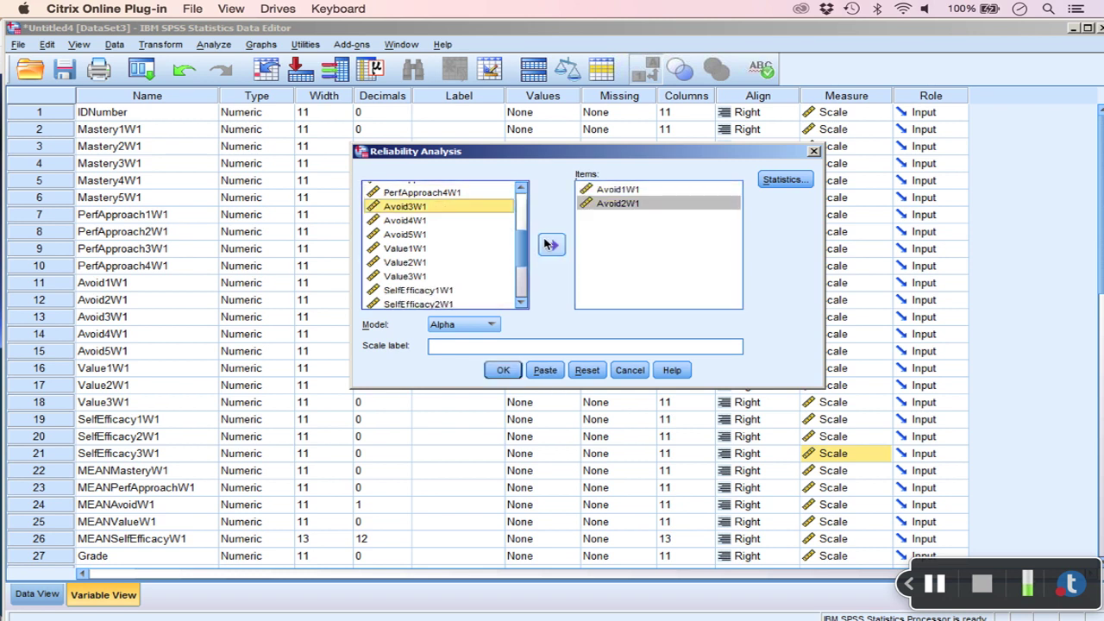
{"action": "left_click", "coordinate": [551, 244]}
{"action": "left_click", "coordinate": [436, 208]}
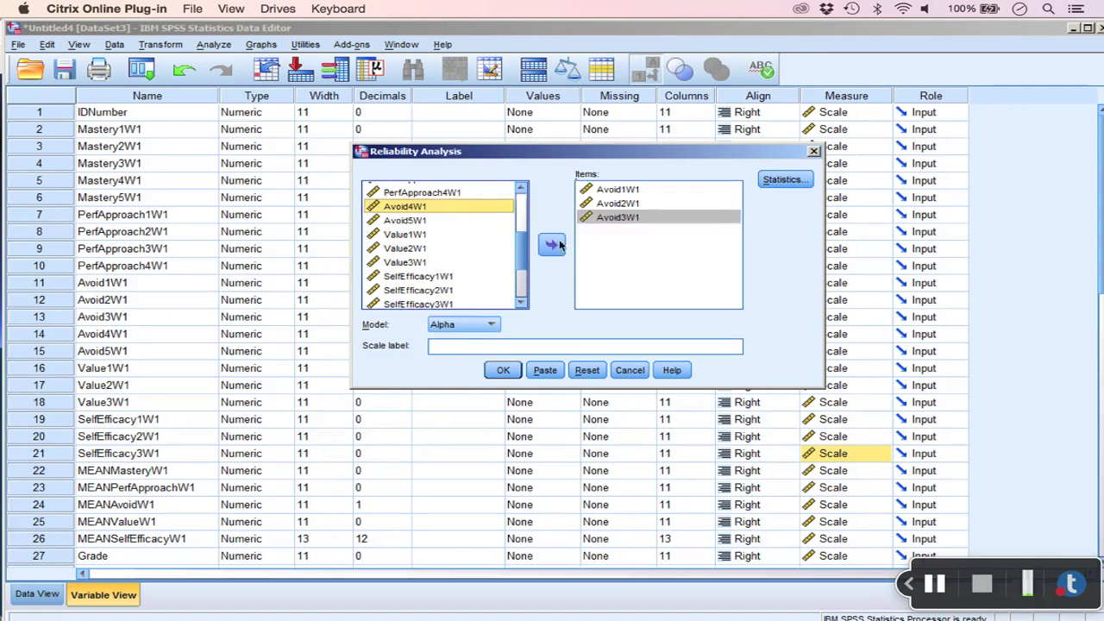
{"action": "left_click", "coordinate": [552, 245]}
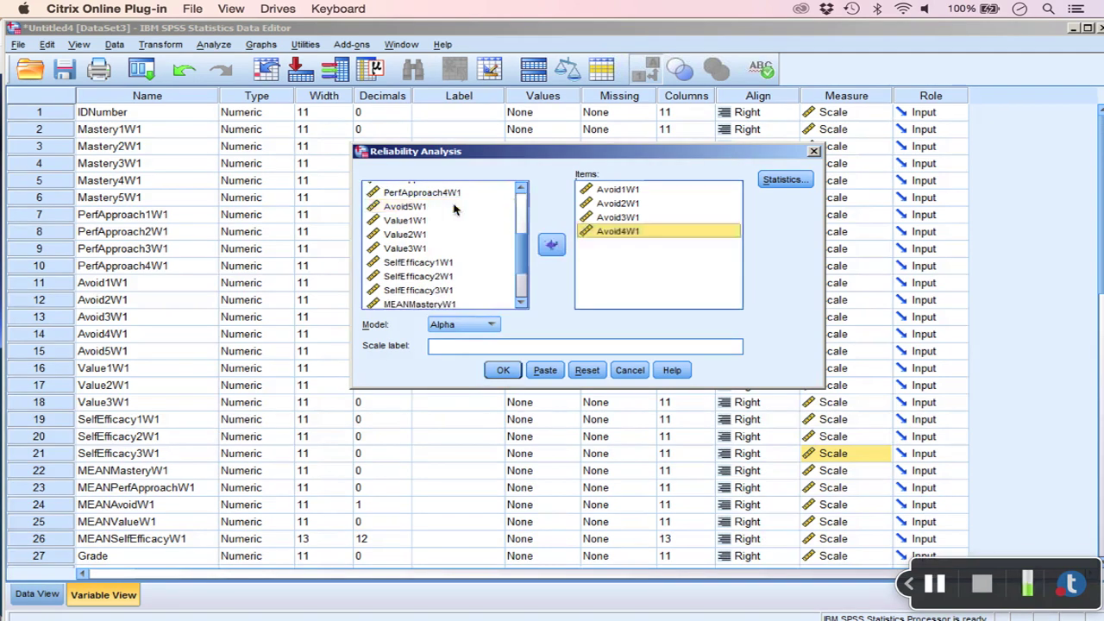
{"action": "left_click", "coordinate": [553, 245]}
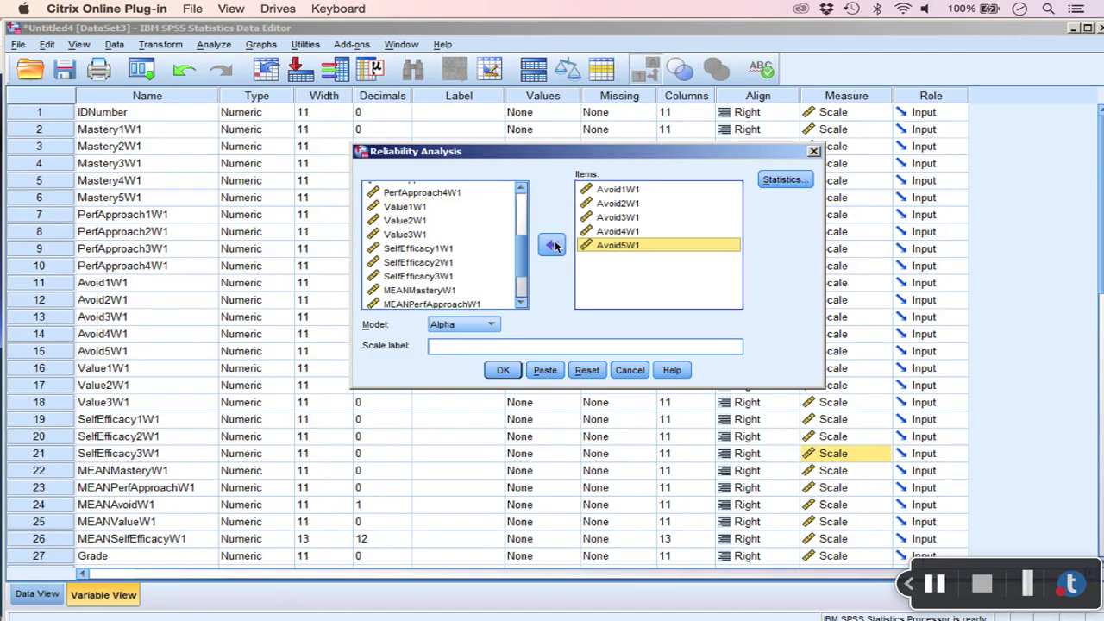
{"action": "left_click", "coordinate": [440, 249]}
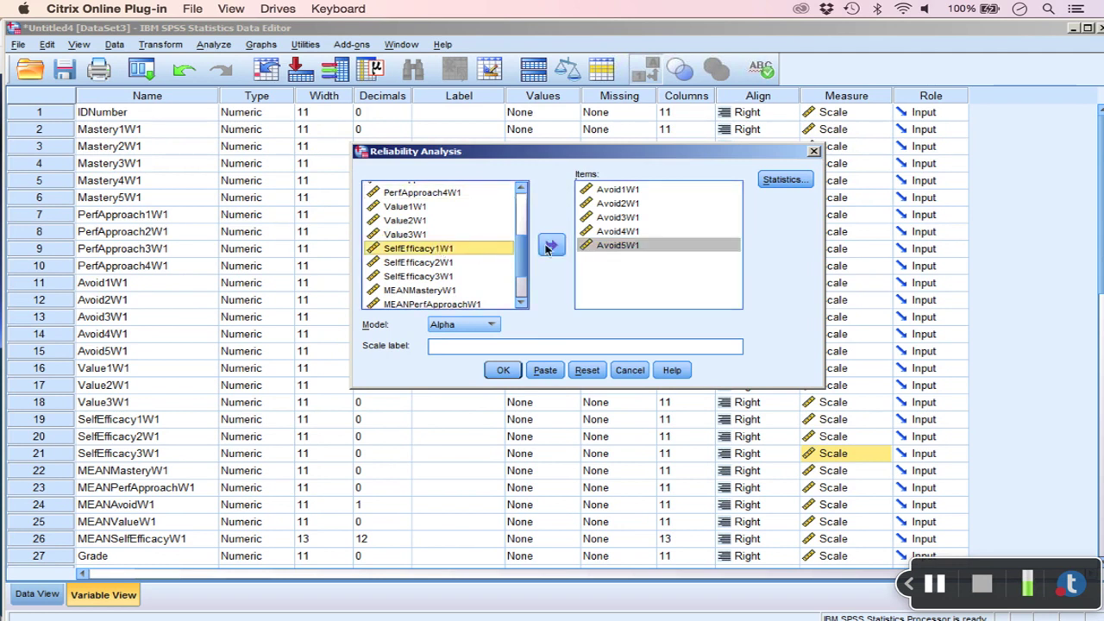
{"action": "left_click", "coordinate": [556, 248]}
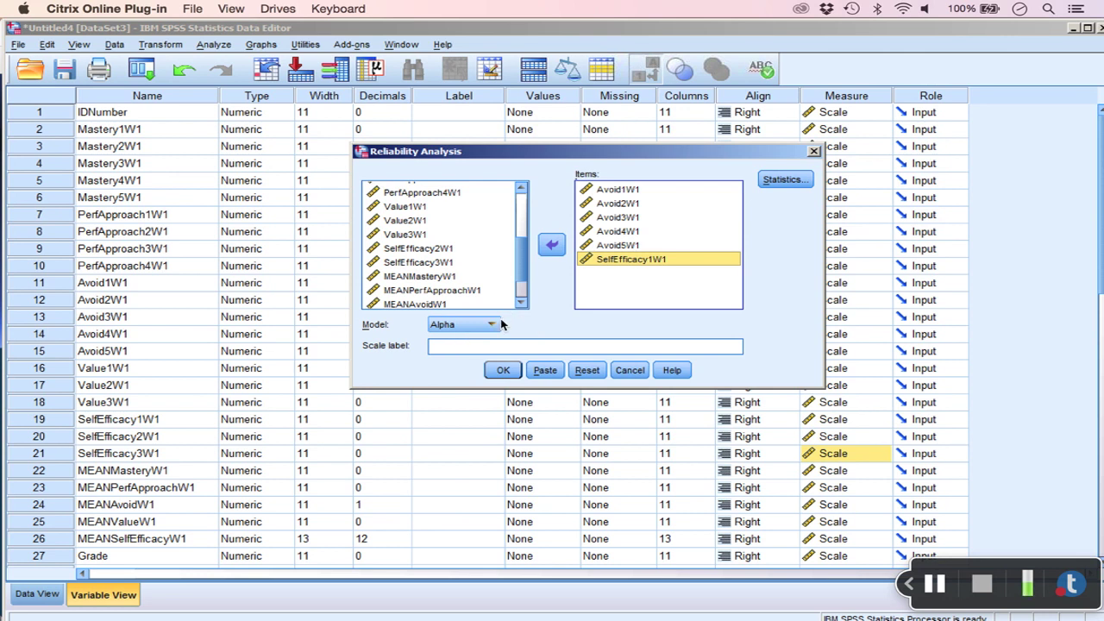
- Keep Alpha as the reliability model and label the scale "Performance Avoid Scale"
{"action": "left_click", "coordinate": [475, 326]}
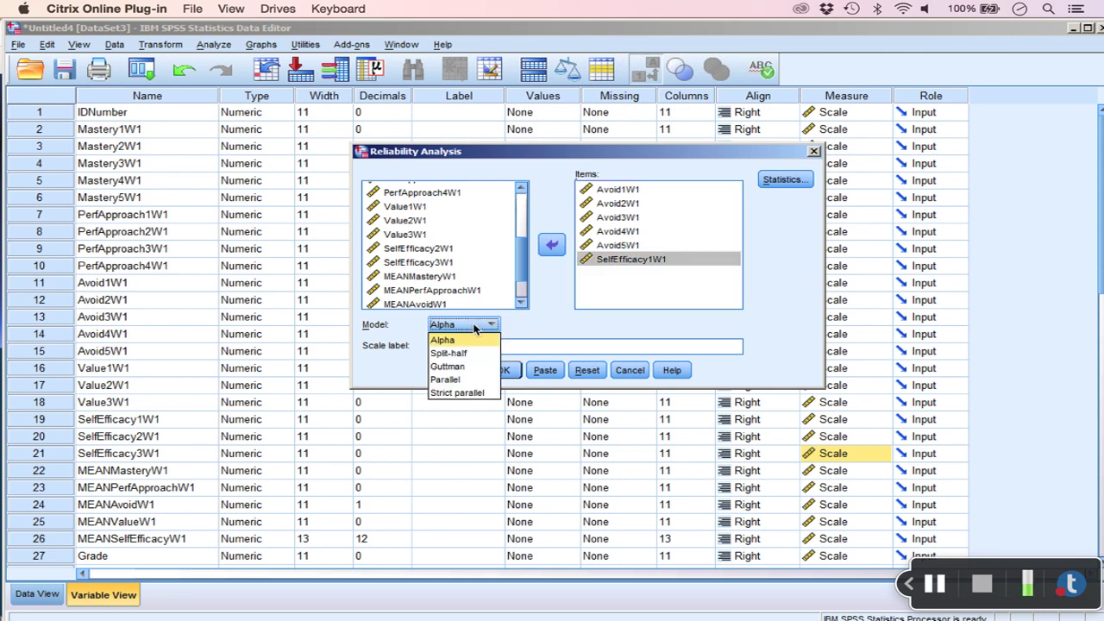
{"action": "left_click", "coordinate": [545, 325]}
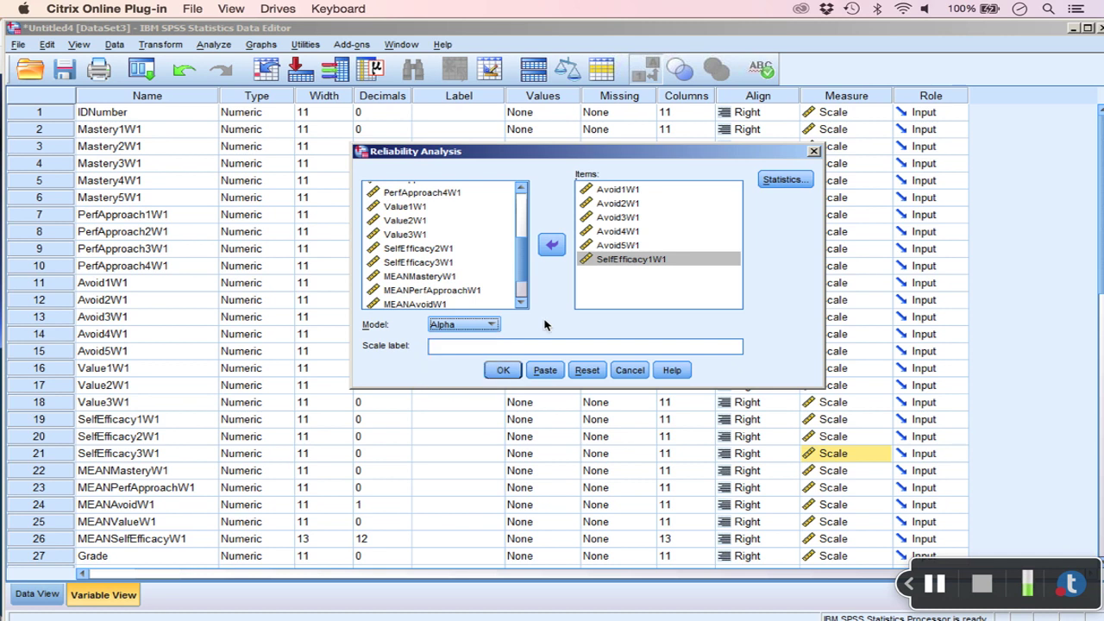
{"action": "left_click", "coordinate": [450, 344]}
{"action": "type", "text": "Performance Avoid"}
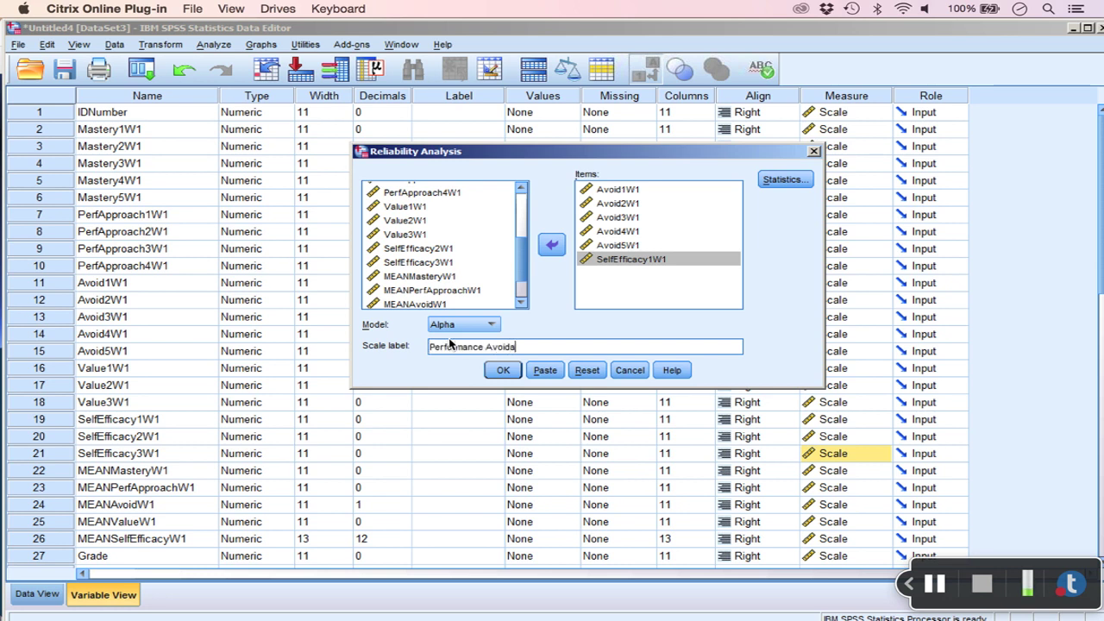
{"action": "type", "text": " Scale"}
- Request descriptives for Scale and Scale if item deleted, and run the reliability analysis
{"action": "left_click", "coordinate": [790, 179]}
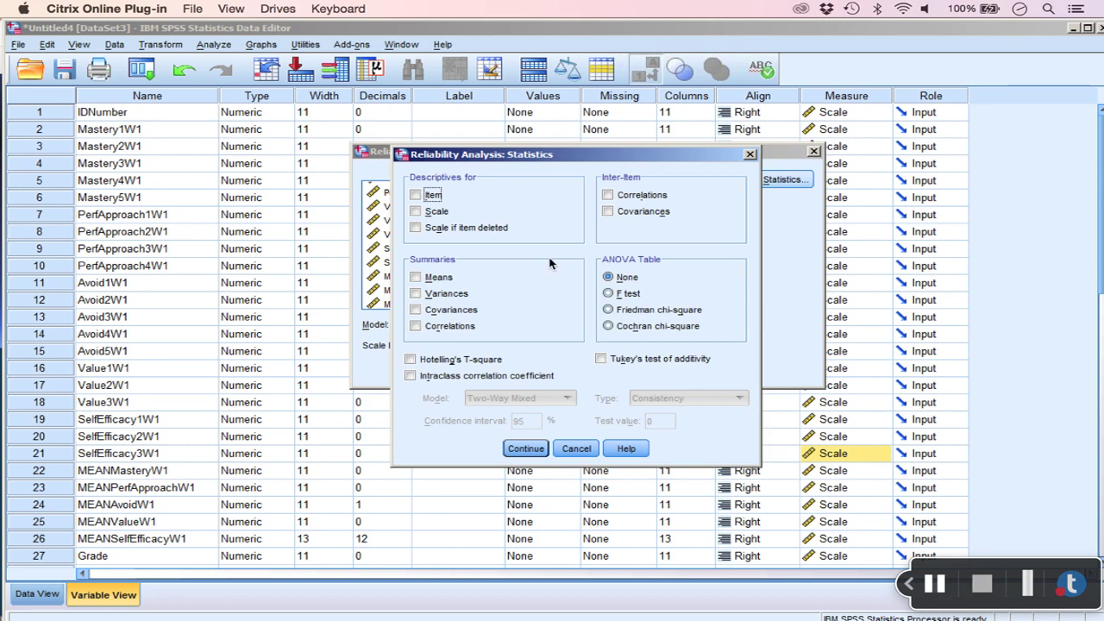
{"action": "left_click", "coordinate": [426, 213]}
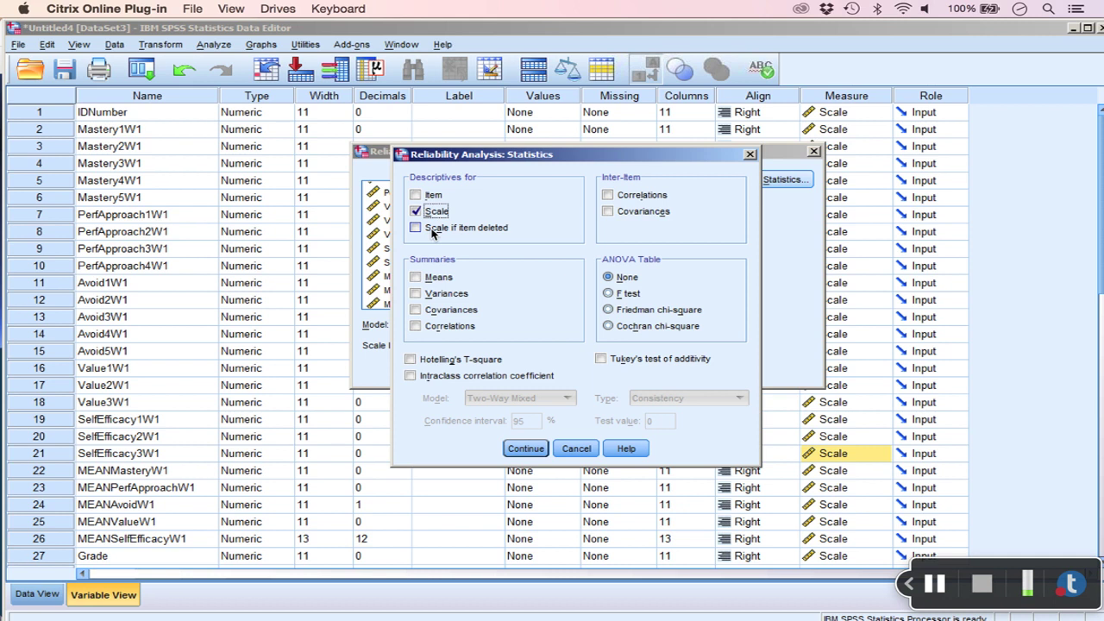
{"action": "left_click", "coordinate": [422, 231]}
{"action": "left_click", "coordinate": [537, 450]}
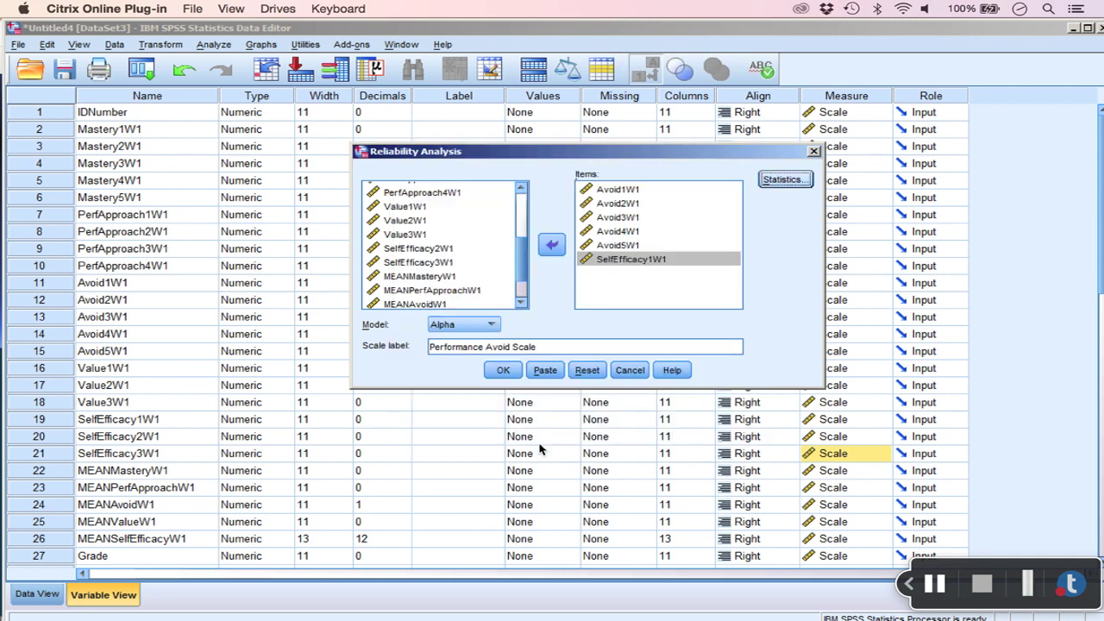
{"action": "left_click", "coordinate": [503, 370]}
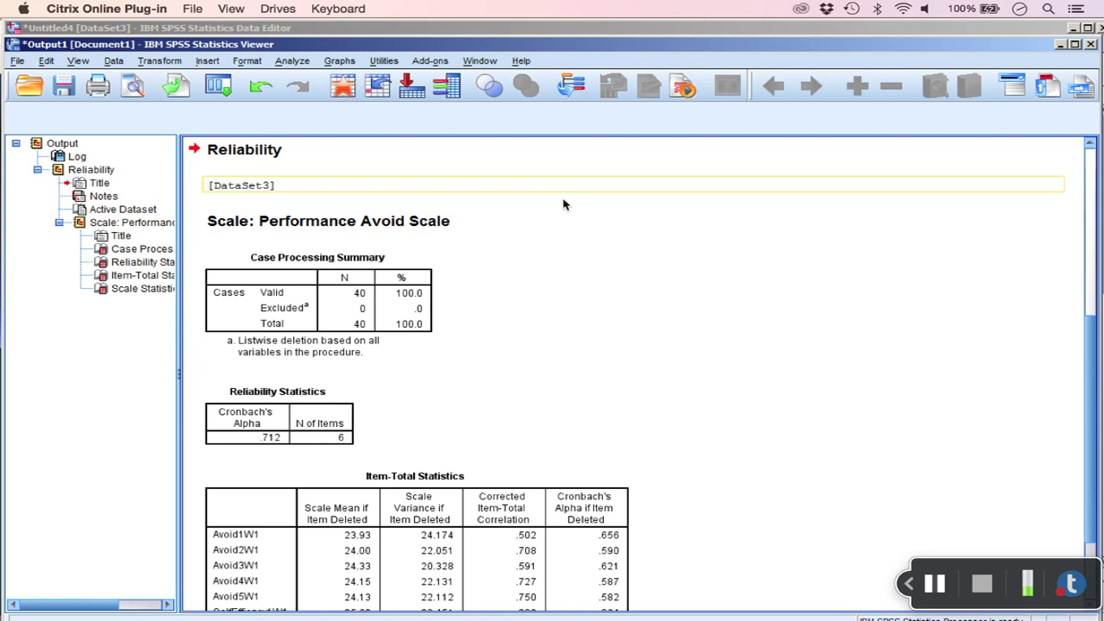
- Examine the Case Processing Summary, Cronbach's alpha and the Item-Total Statistics, especially the alpha if each item is deleted
{"action": "left_click", "coordinate": [380, 303]}
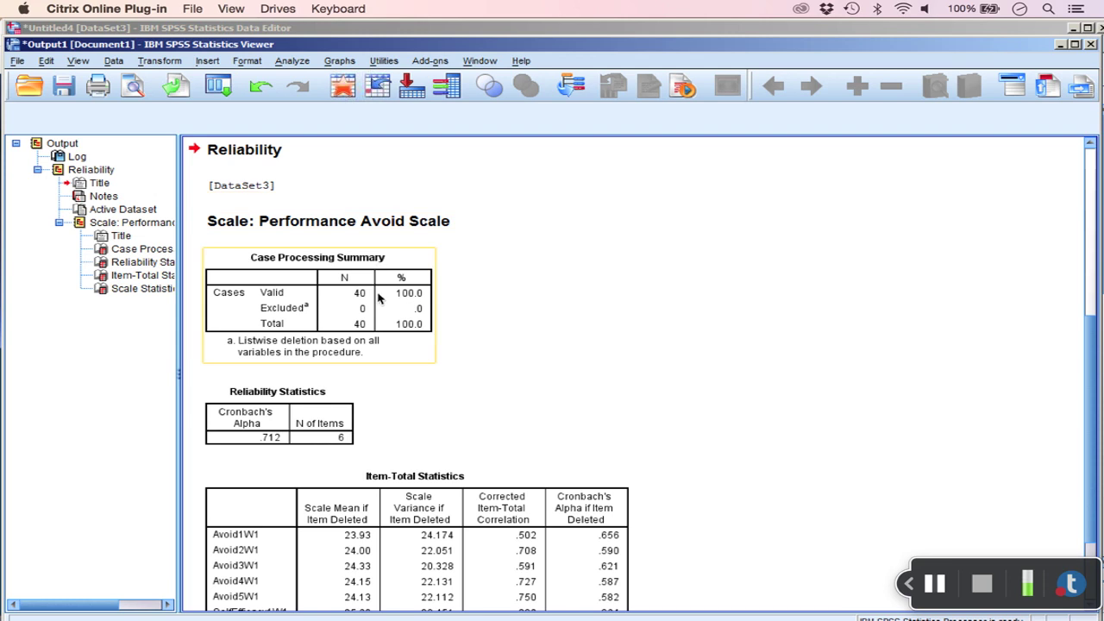
{"action": "left_click", "coordinate": [309, 378]}
{"action": "left_click", "coordinate": [263, 442]}
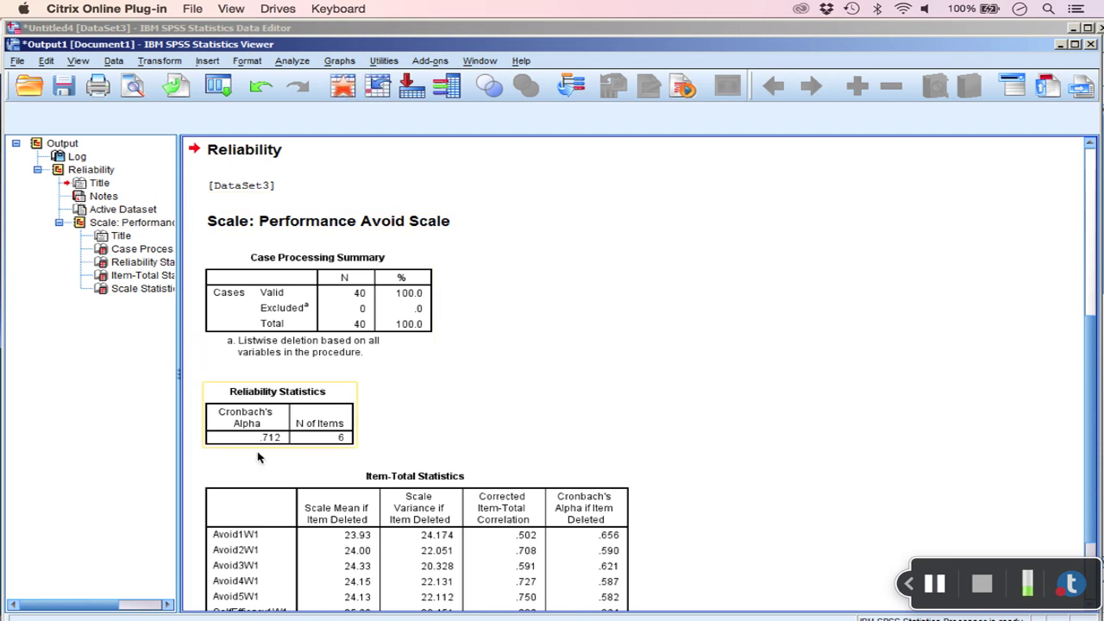
{"action": "left_click", "coordinate": [271, 444]}
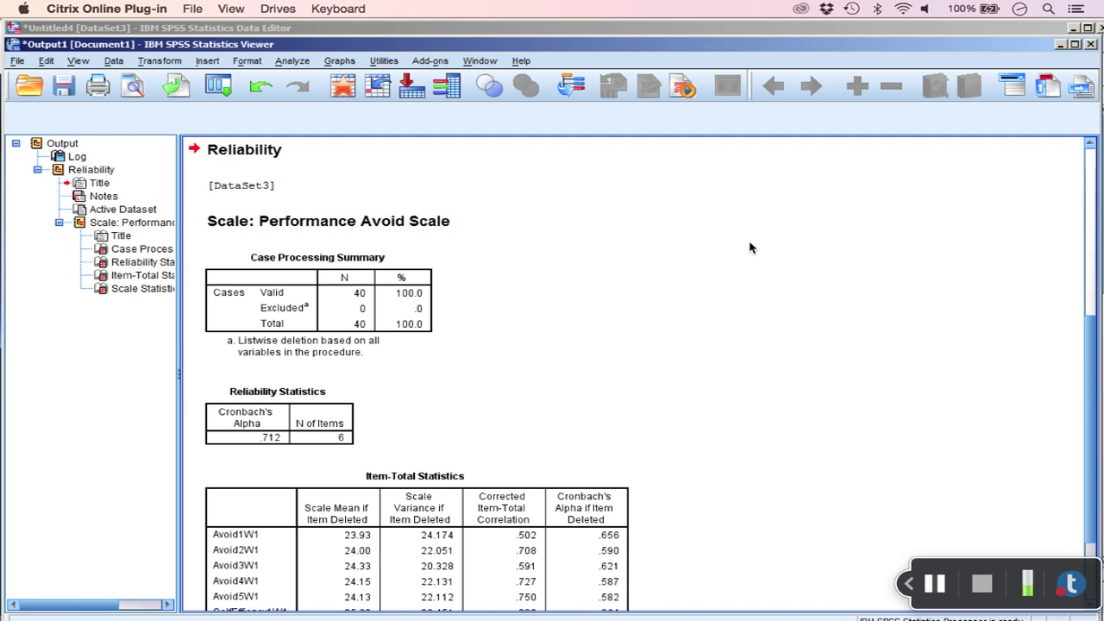
{"action": "scroll", "coordinate": [729, 228], "scroll_direction": "down", "scroll_amount": 3}
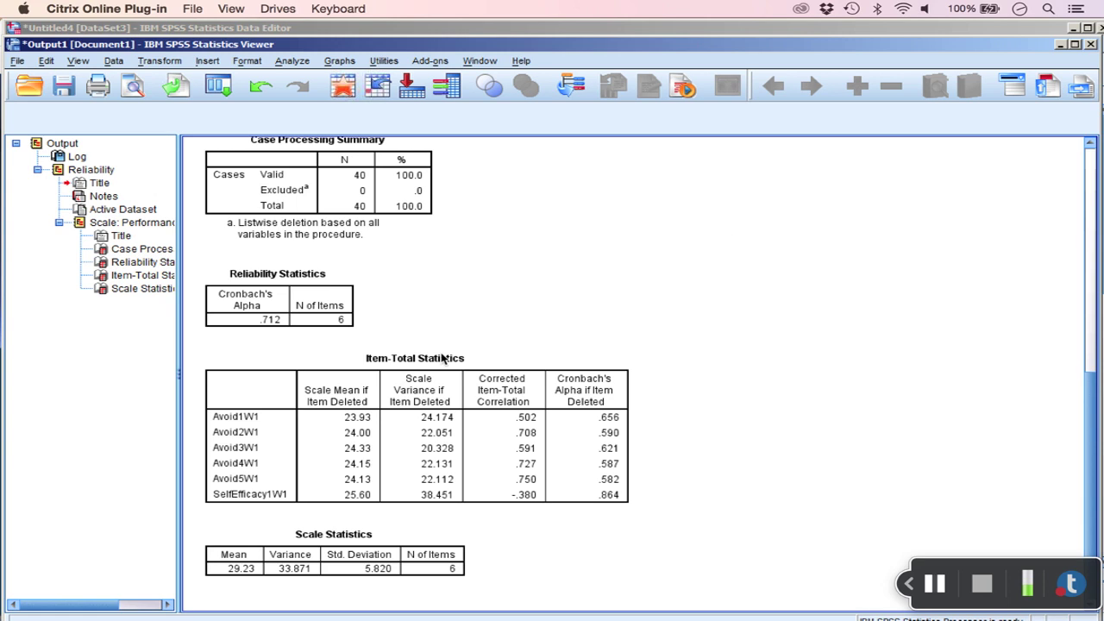
{"action": "left_click", "coordinate": [401, 360]}
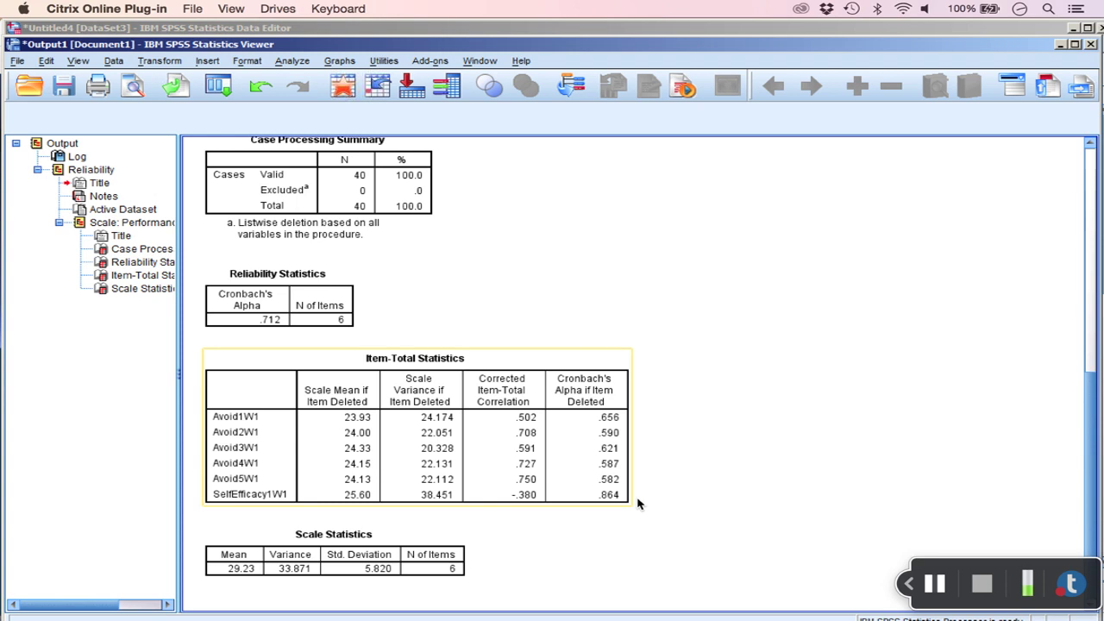
{"action": "left_click", "coordinate": [705, 484]}
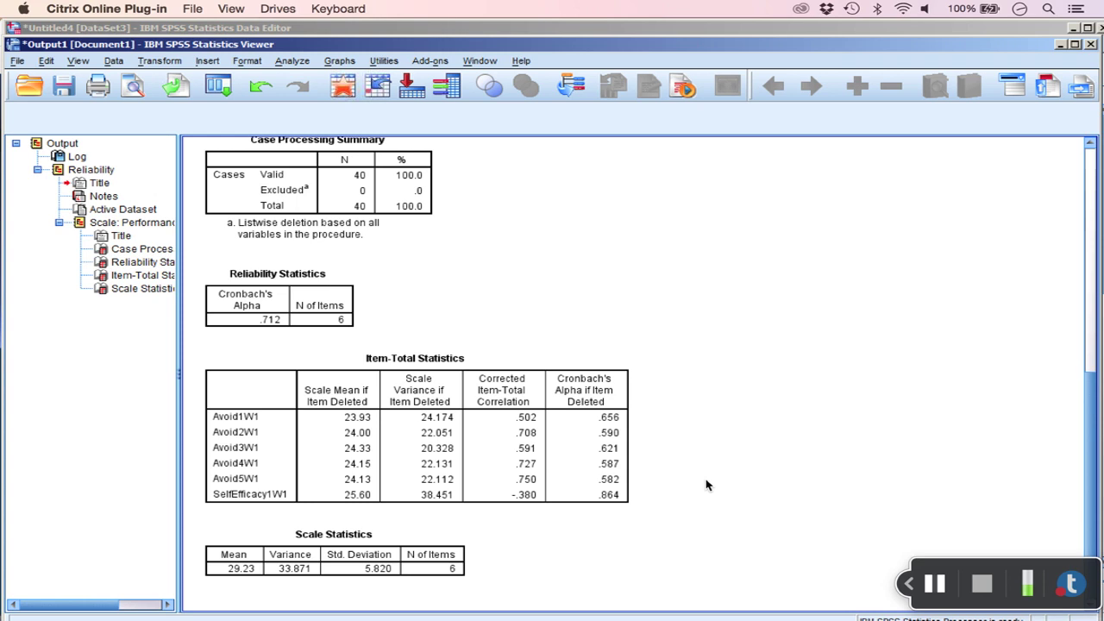
{"action": "left_click", "coordinate": [613, 391]}
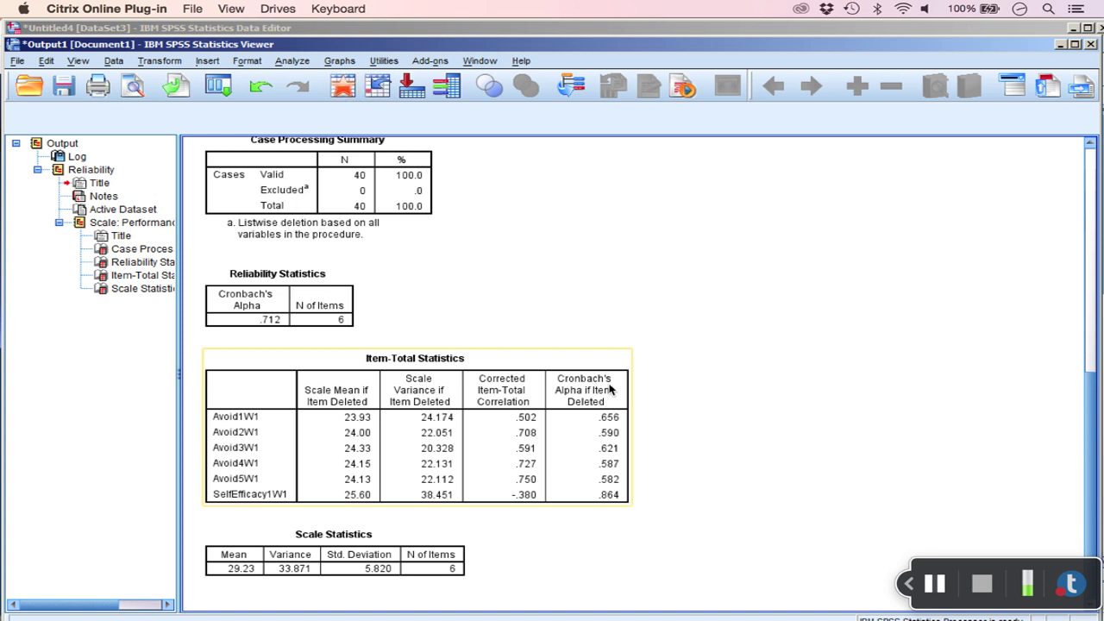
{"action": "left_click", "coordinate": [640, 460]}
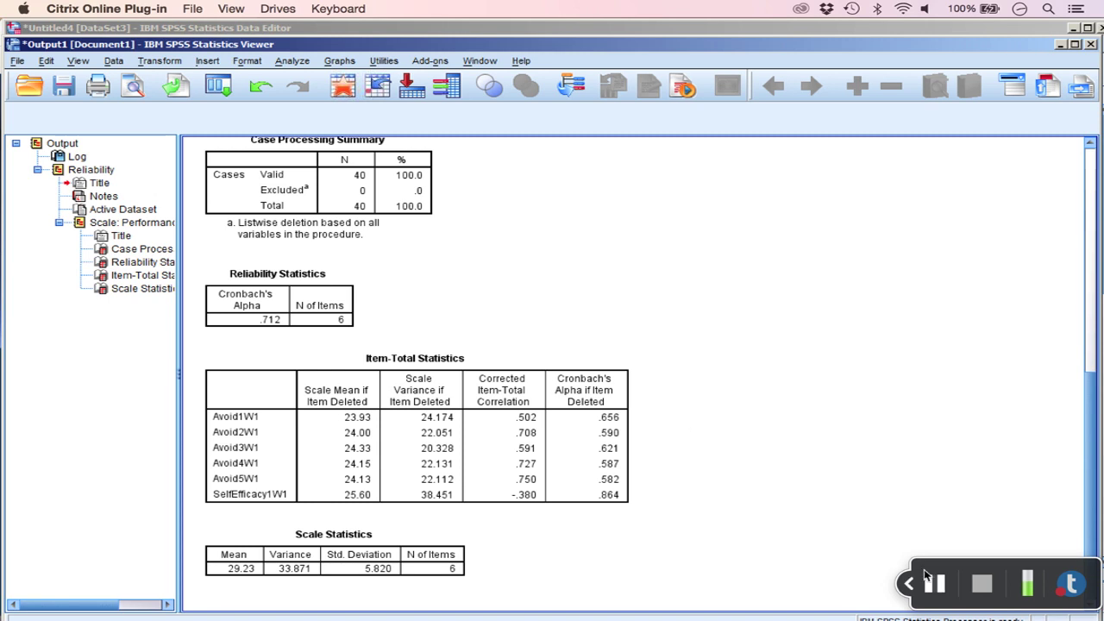
{"action": "left_click", "coordinate": [561, 405]}
{"action": "left_click", "coordinate": [245, 173]}
- Start computing a new variable with the target name OverallAvoidanceScale
{"action": "left_click", "coordinate": [164, 62]}
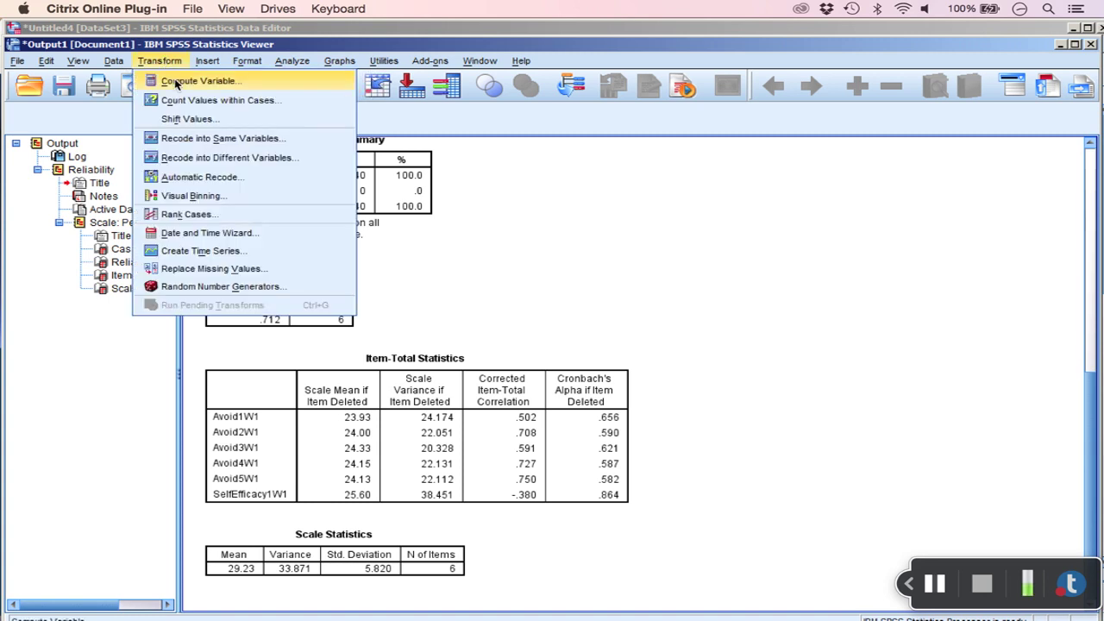
{"action": "left_click", "coordinate": [176, 81]}
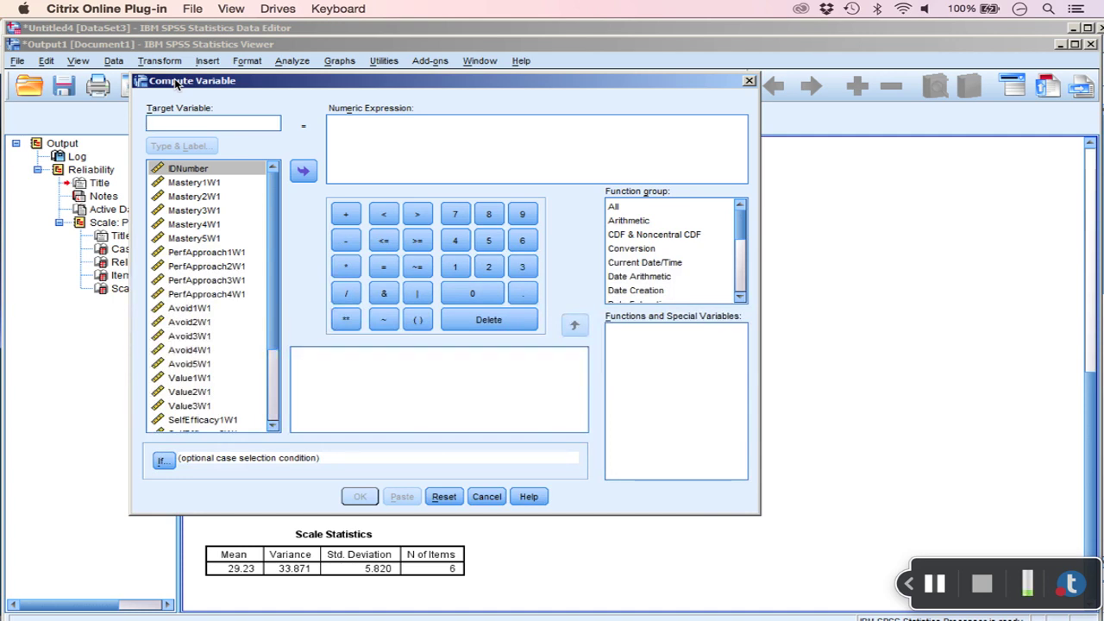
{"action": "type", "text": "Overall"}
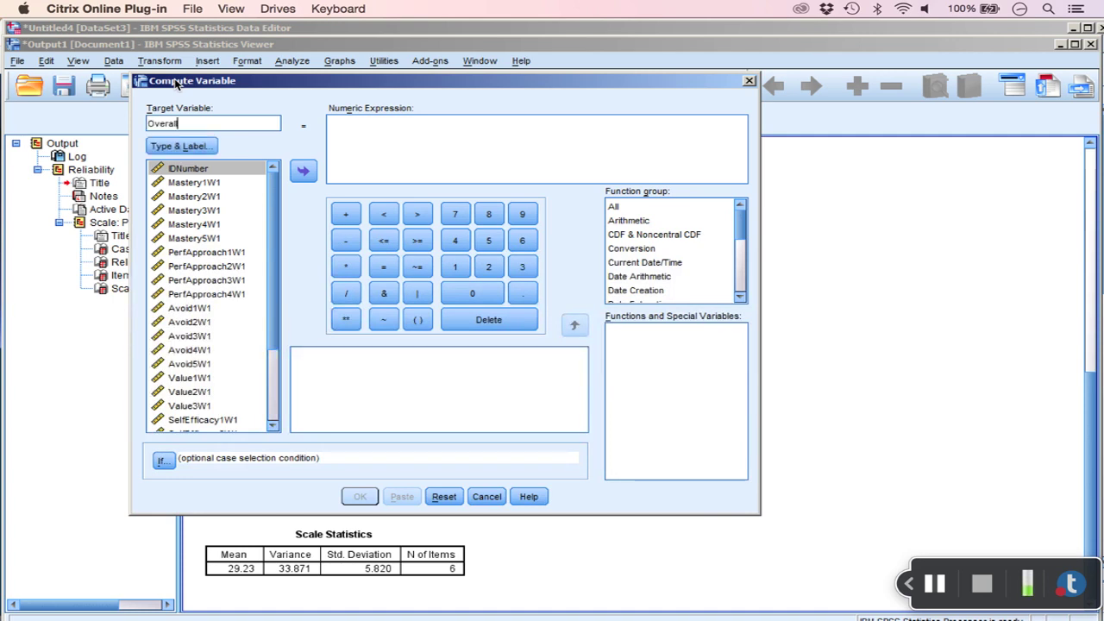
{"action": "type", "text": "AvoidanceSca"}
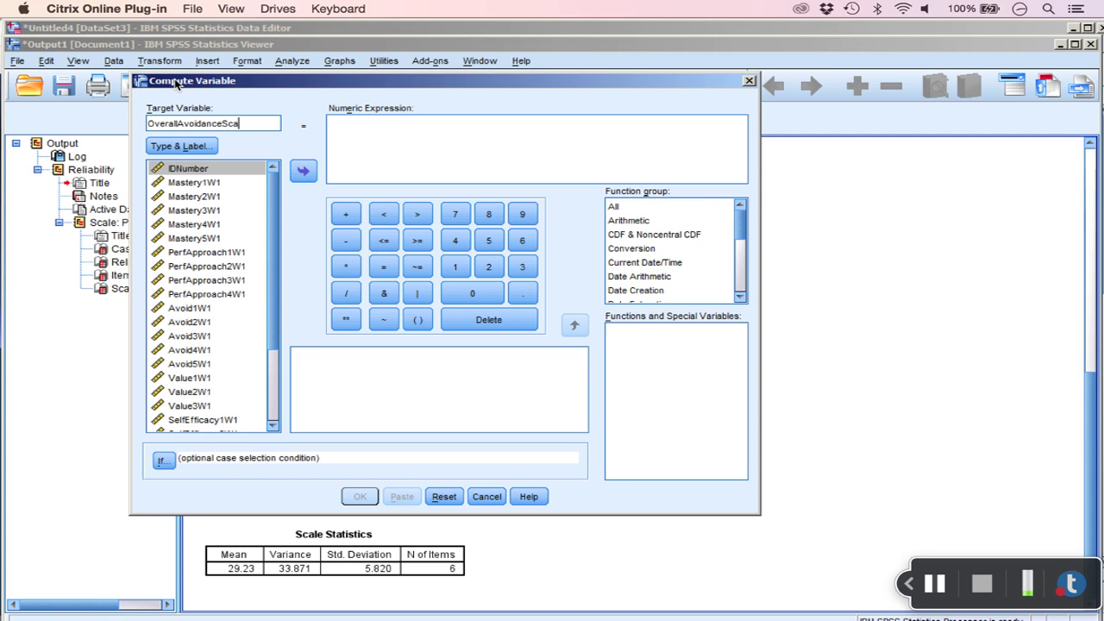
{"action": "type", "text": "le"}
- Find the Mean function among all functions and insert it into the numeric expression for OverallAvoidanceScale
{"action": "left_click", "coordinate": [358, 144]}
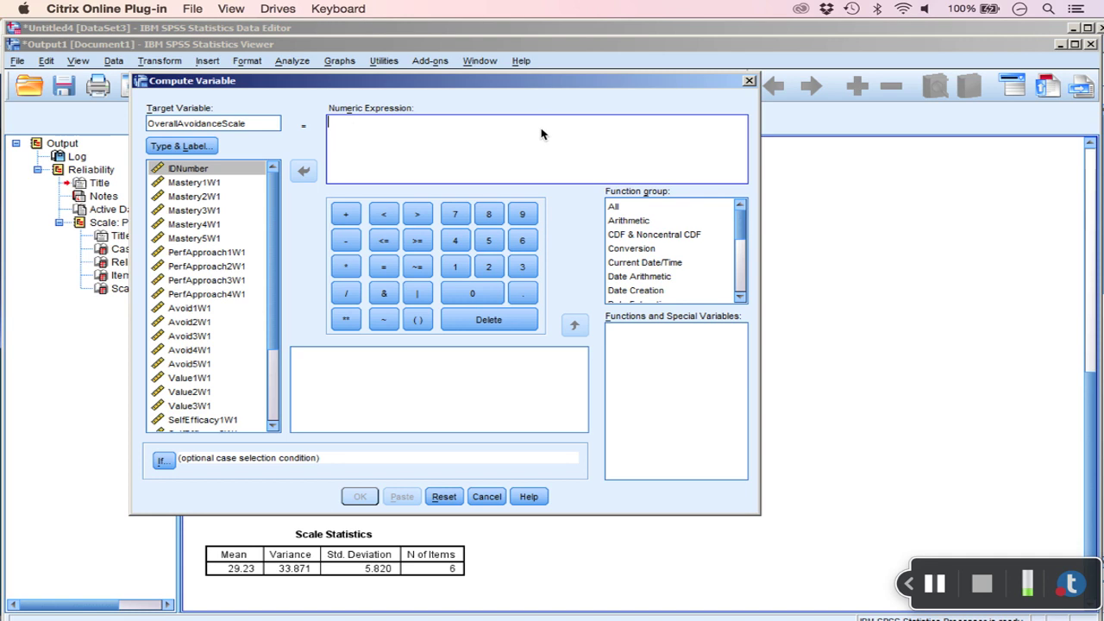
{"action": "left_click_drag", "start_coordinate": [281, 237], "coordinate": [285, 300]}
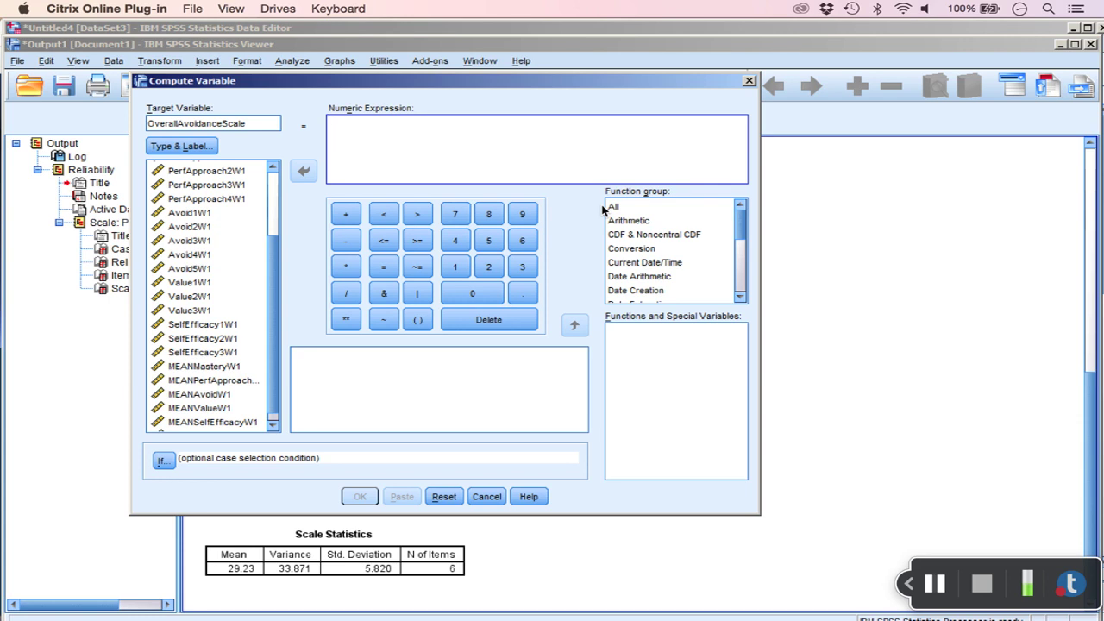
{"action": "left_click", "coordinate": [646, 221]}
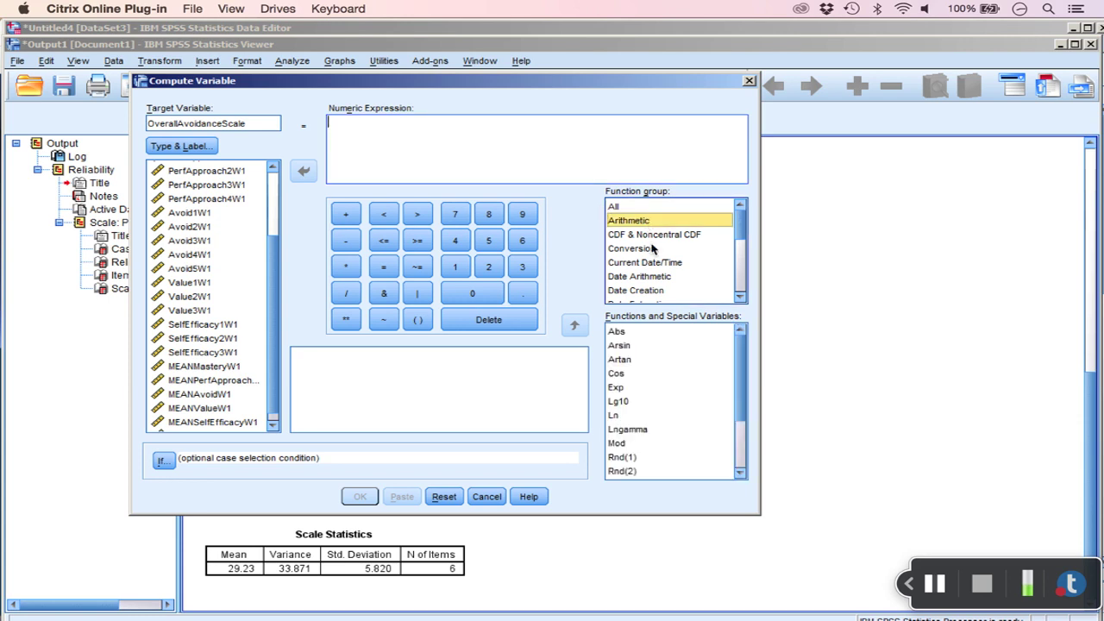
{"action": "scroll", "coordinate": [742, 406], "scroll_direction": "down", "scroll_amount": 3}
{"action": "scroll", "coordinate": [740, 380], "scroll_direction": "up", "scroll_amount": 3}
{"action": "left_click", "coordinate": [634, 207]}
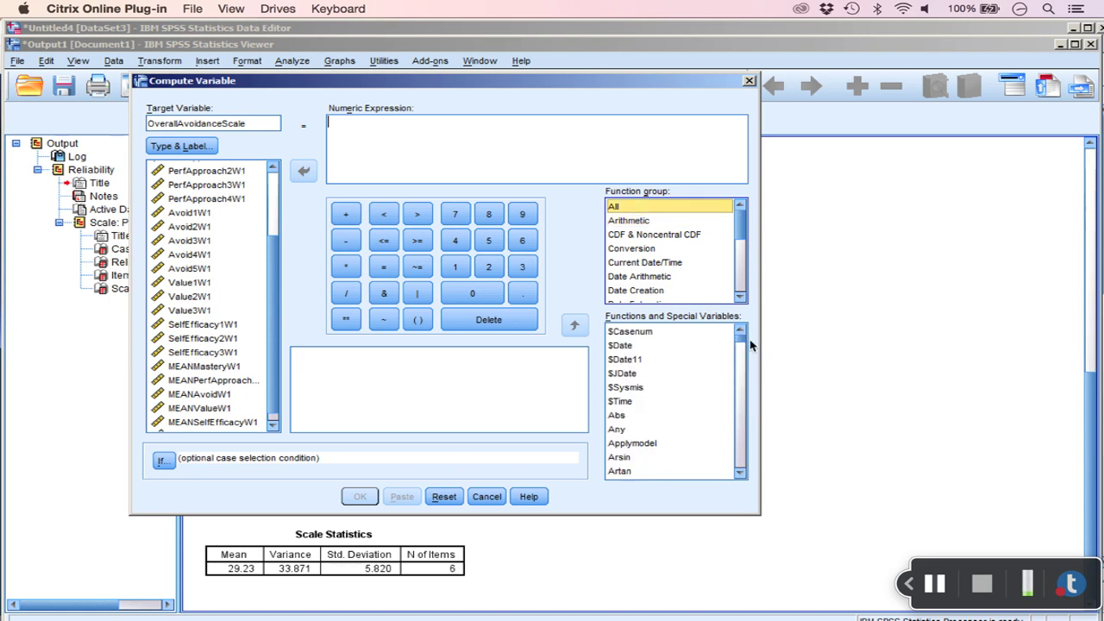
{"action": "left_click_drag", "start_coordinate": [741, 343], "coordinate": [741, 398]}
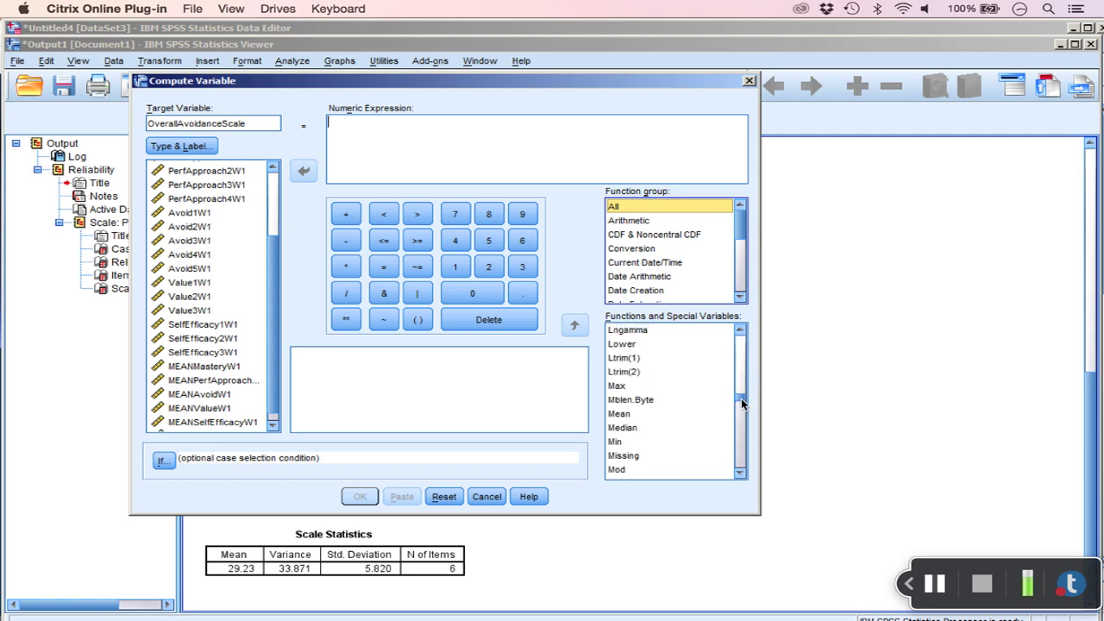
{"action": "left_click", "coordinate": [632, 415]}
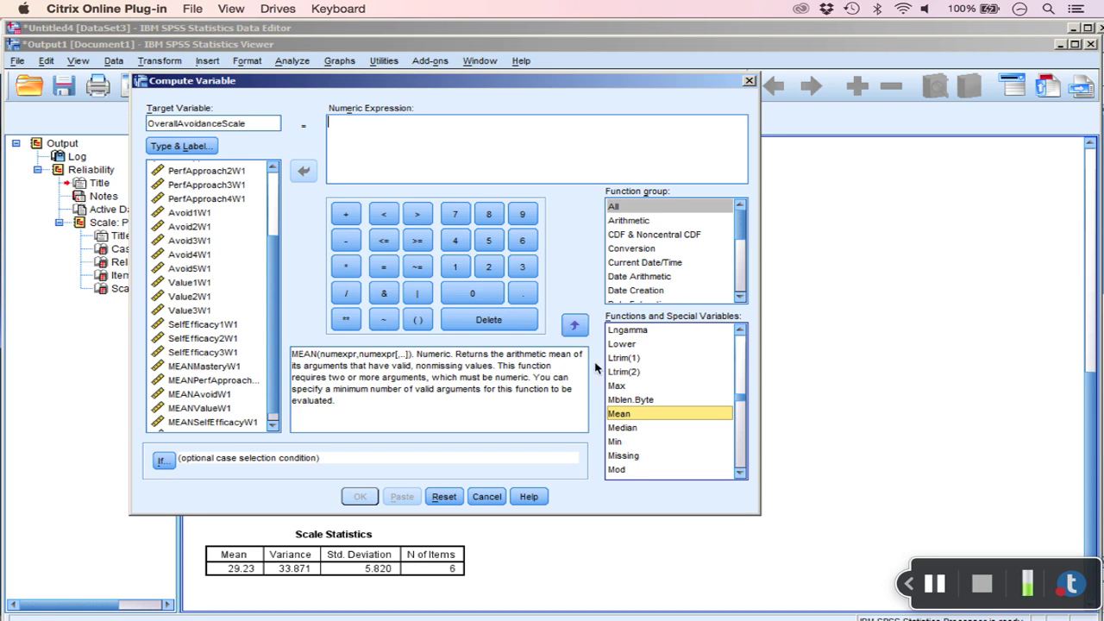
{"action": "left_click", "coordinate": [581, 328]}
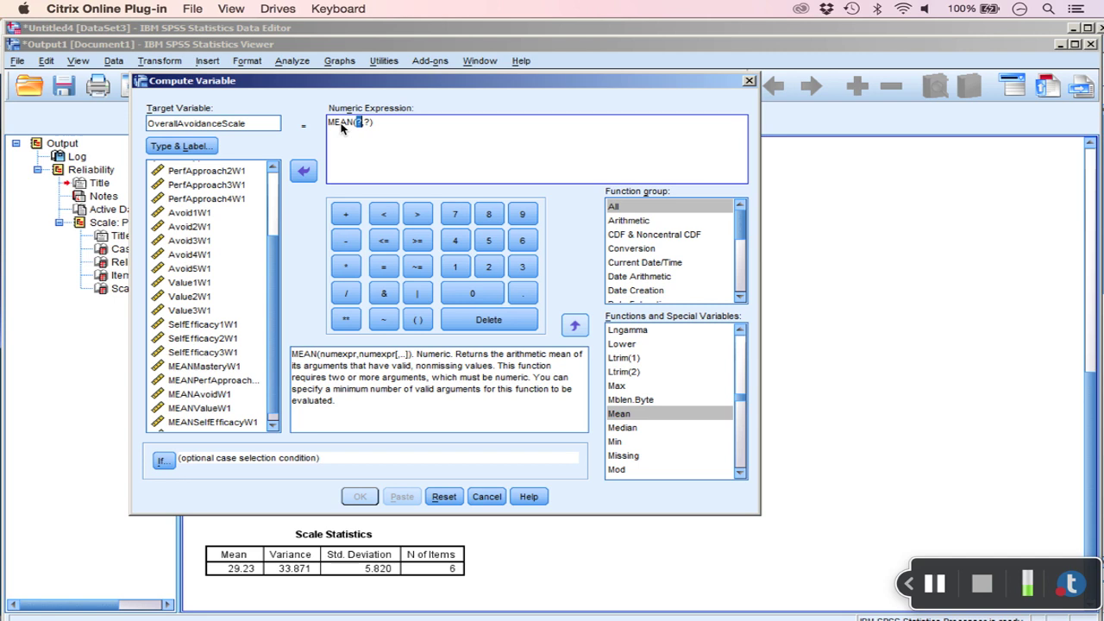
- Clear the placeholder arguments from the MEAN function and insert Avoid1W1 as its first argument
{"action": "left_click", "coordinate": [382, 131]}
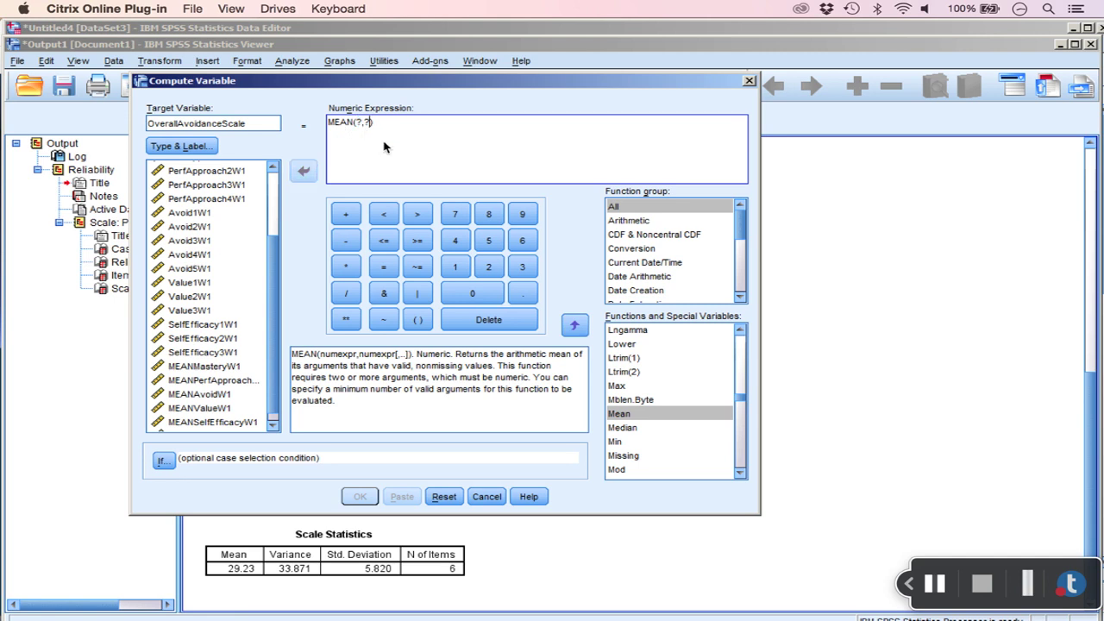
{"action": "key", "text": "BackSpace"}
{"action": "key", "text": "BackSpace"}
{"action": "key", "text": "BackSpace"}
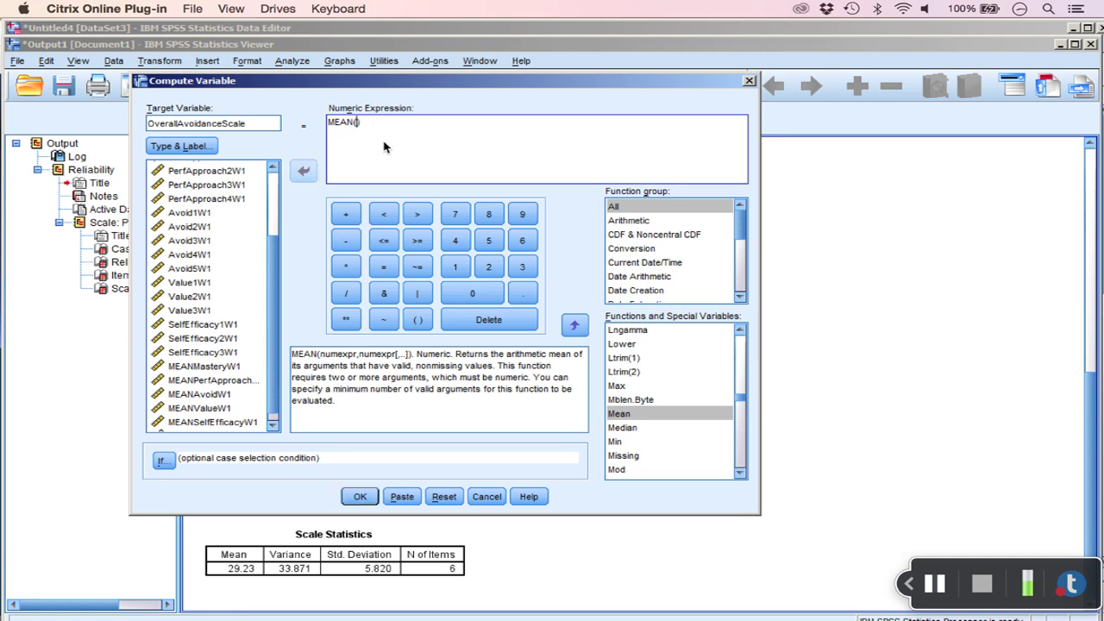
{"action": "left_click", "coordinate": [218, 215]}
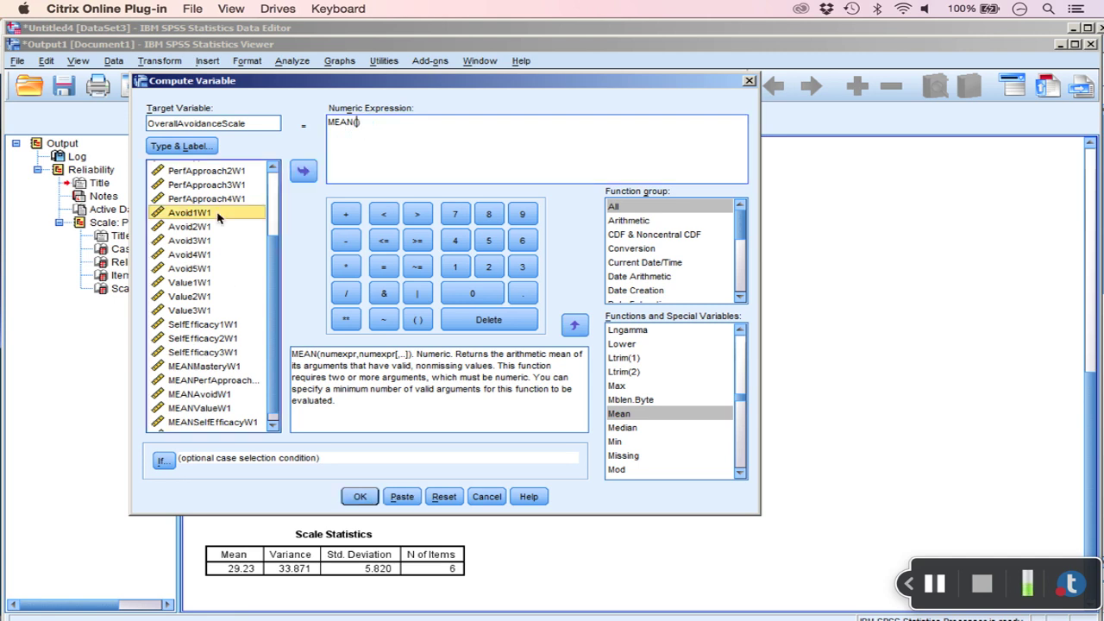
{"action": "left_click", "coordinate": [306, 173]}
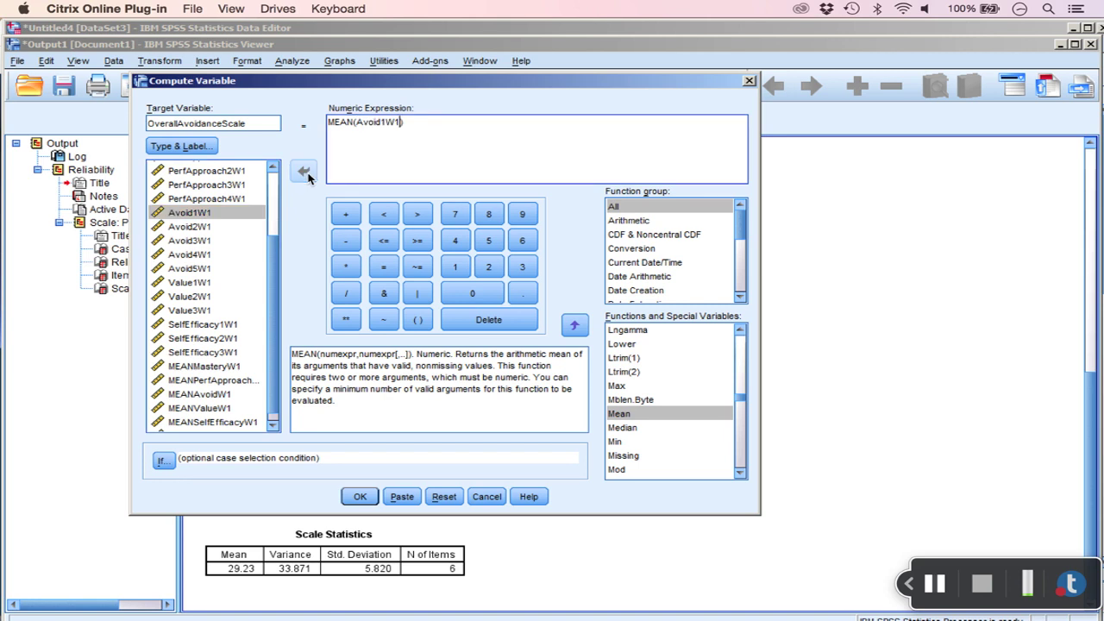
- Add Avoid2W1 and Avoid3W1 to the MEAN function as further comma-separated arguments
{"action": "type", "text": ","}
{"action": "left_click", "coordinate": [198, 226]}
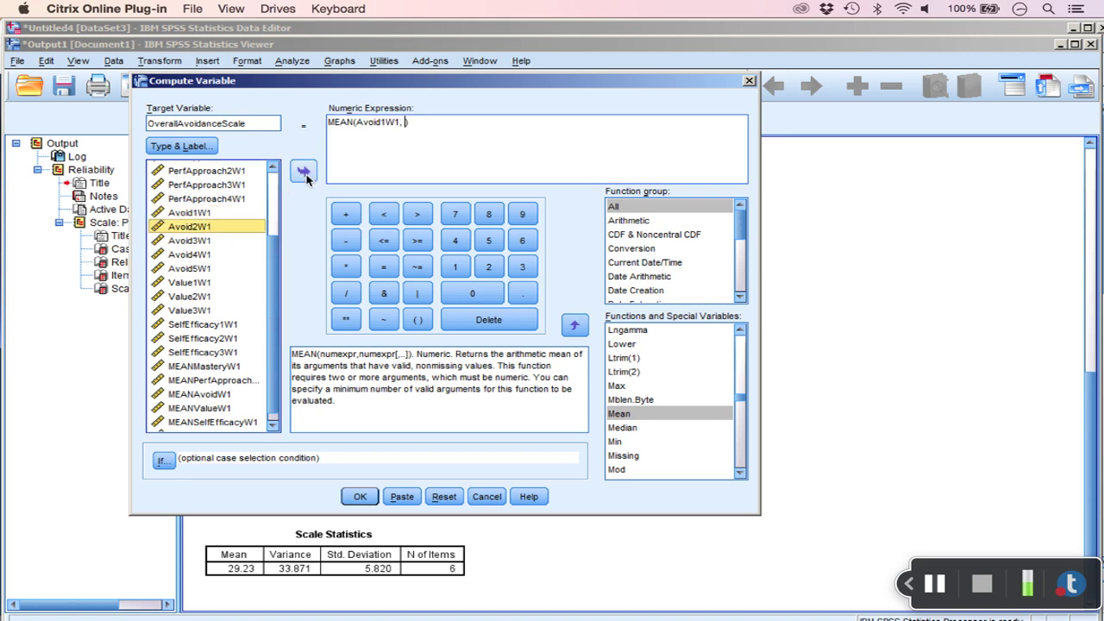
{"action": "left_click", "coordinate": [304, 172]}
{"action": "type", "text": ","}
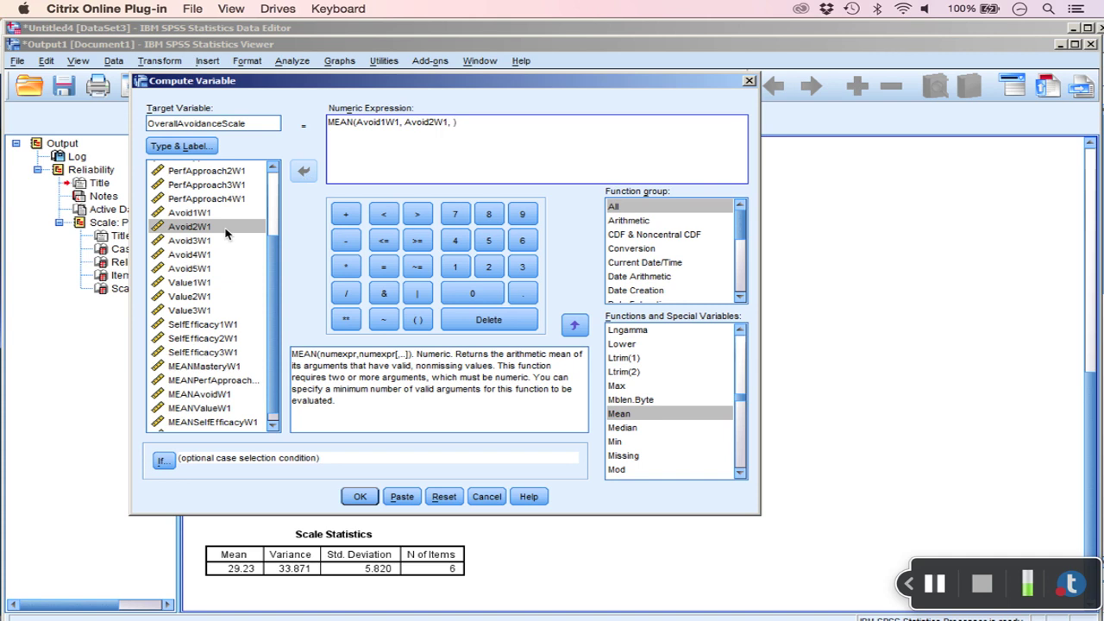
{"action": "left_click", "coordinate": [194, 239]}
{"action": "left_click", "coordinate": [304, 172]}
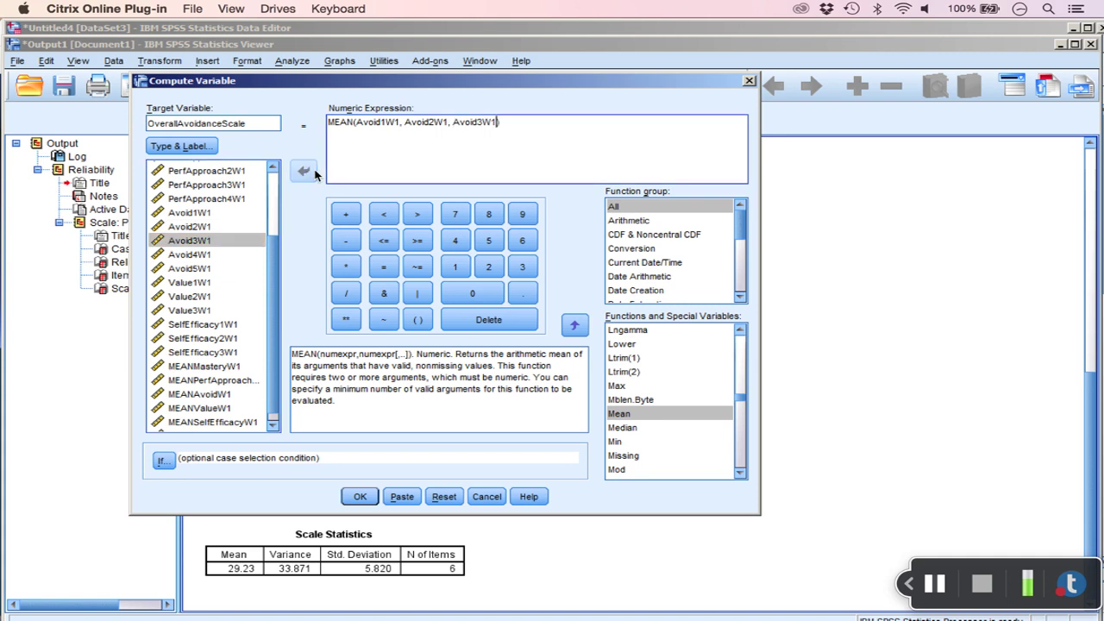
- Add Avoid4W1 and Avoid5W1 as the last MEAN arguments and run the computation of OverallAvoidanceScale
{"action": "type", "text": ","}
{"action": "left_click", "coordinate": [214, 254]}
{"action": "left_click", "coordinate": [307, 171]}
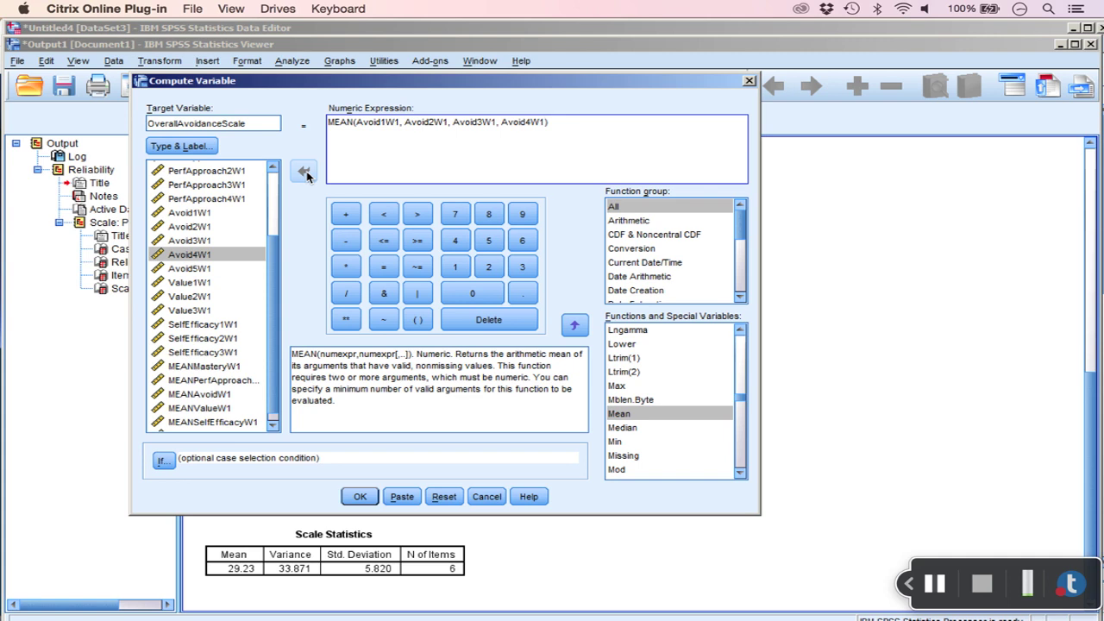
{"action": "type", "text": ","}
{"action": "left_click", "coordinate": [230, 272]}
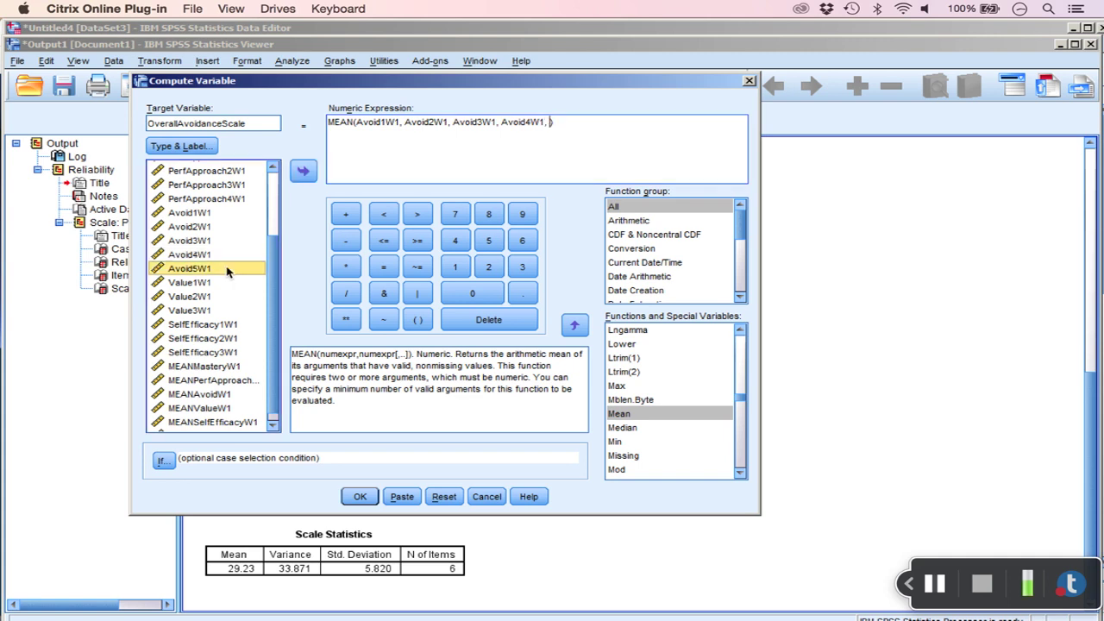
{"action": "left_click", "coordinate": [303, 172]}
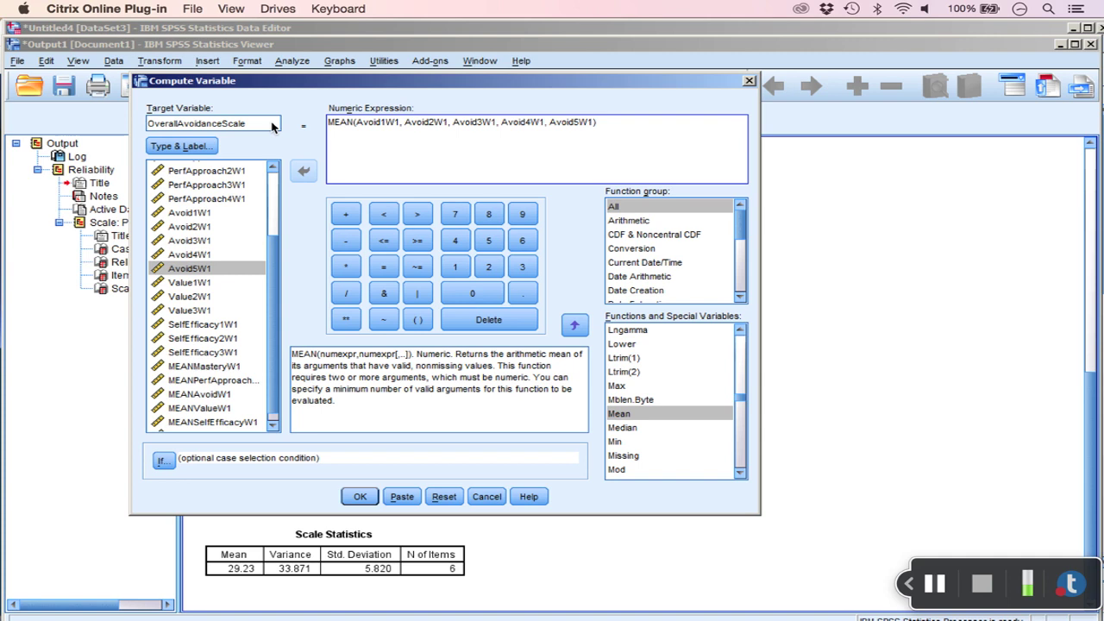
{"action": "left_click", "coordinate": [373, 496]}
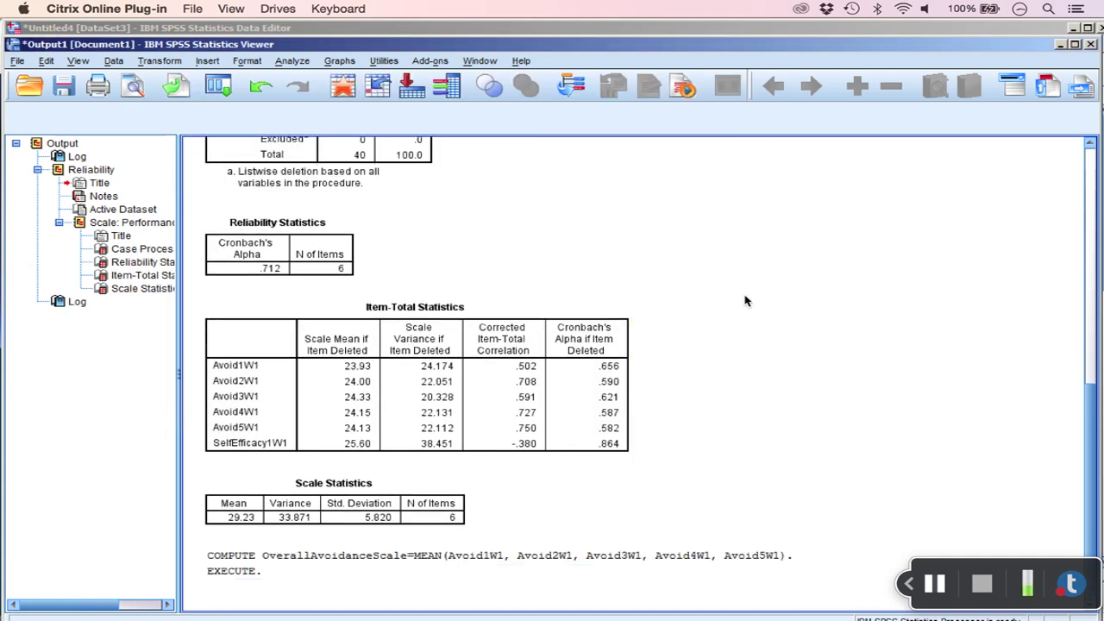
- Check the COMPUTE syntax in the output, then find OverallAvoidanceScale in the Data Editor's variable list
{"action": "left_click", "coordinate": [402, 504]}
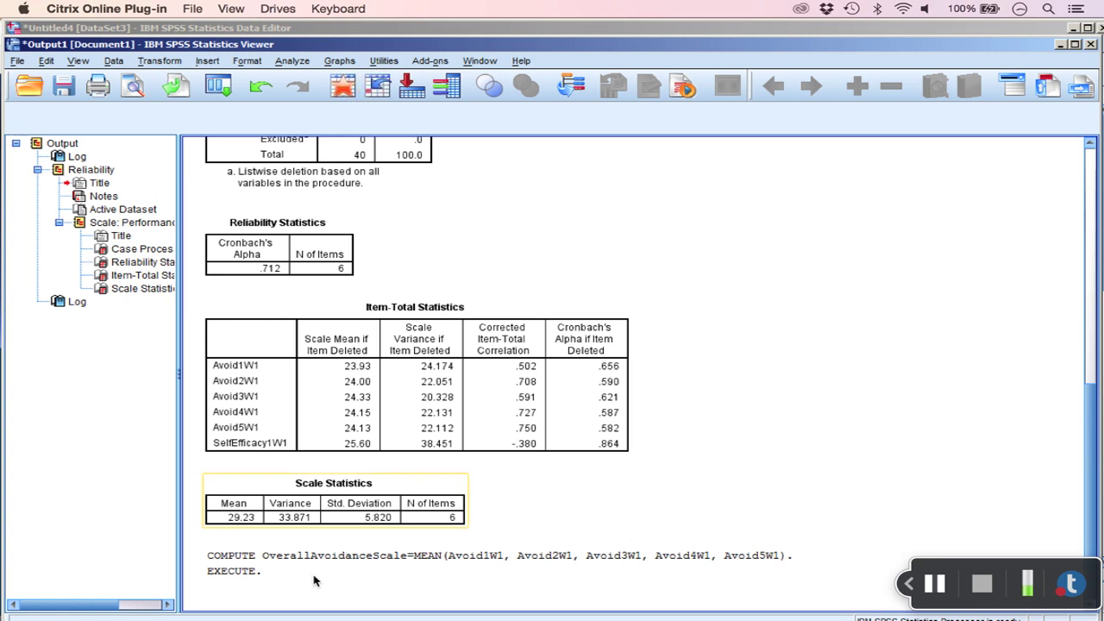
{"action": "left_click", "coordinate": [289, 568]}
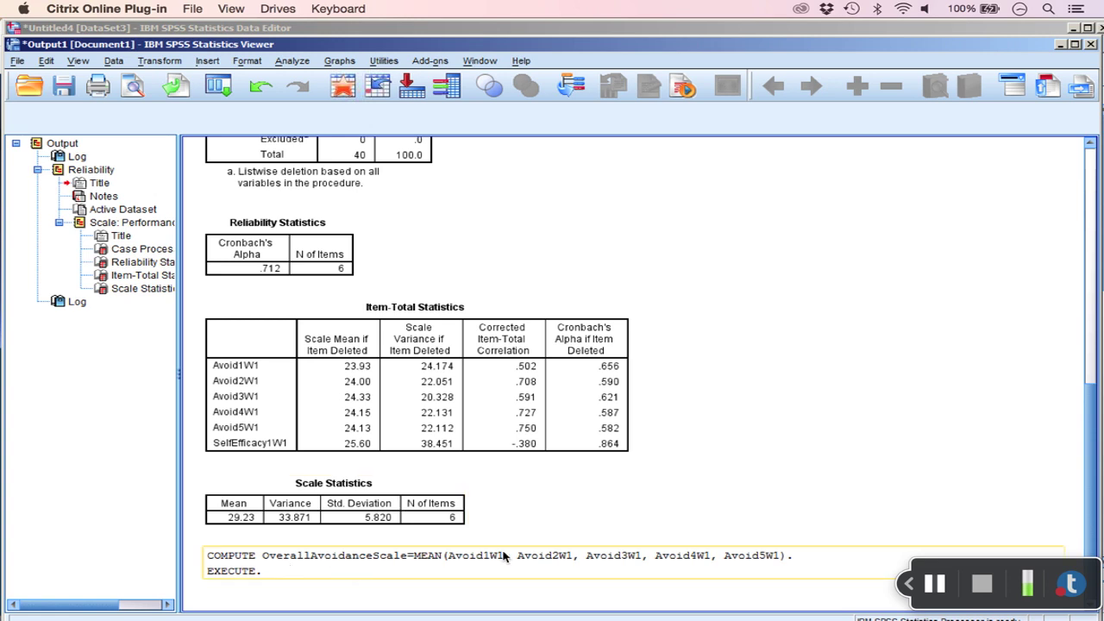
{"action": "left_click", "coordinate": [168, 601]}
{"action": "left_click", "coordinate": [245, 28]}
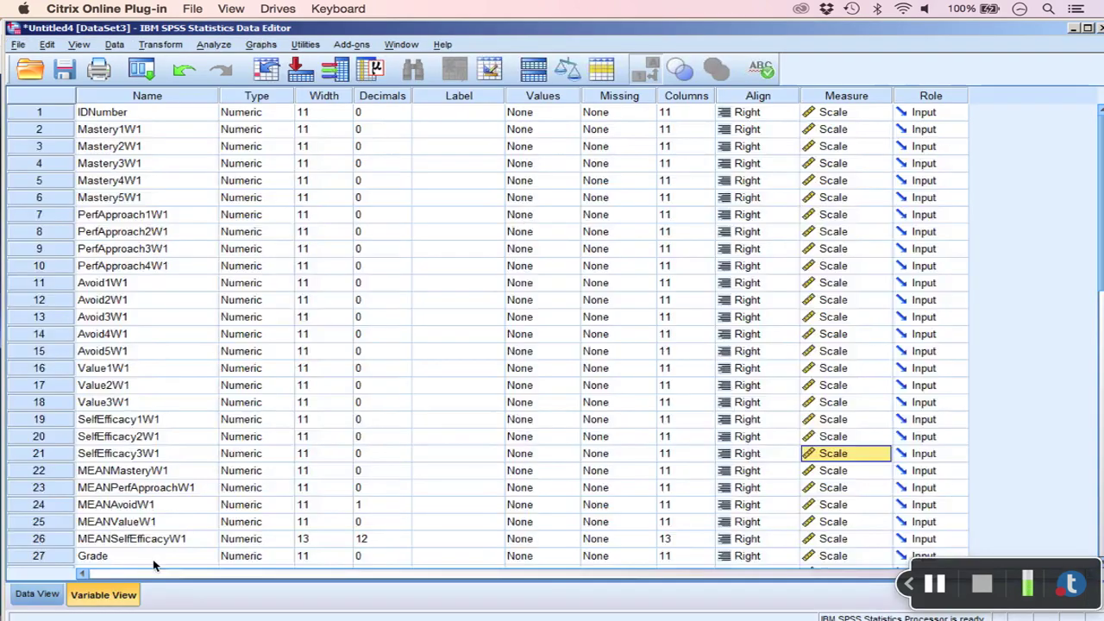
{"action": "scroll", "coordinate": [192, 348], "scroll_direction": "down", "scroll_amount": 10}
{"action": "scroll", "coordinate": [192, 348], "scroll_direction": "up", "scroll_amount": 8}
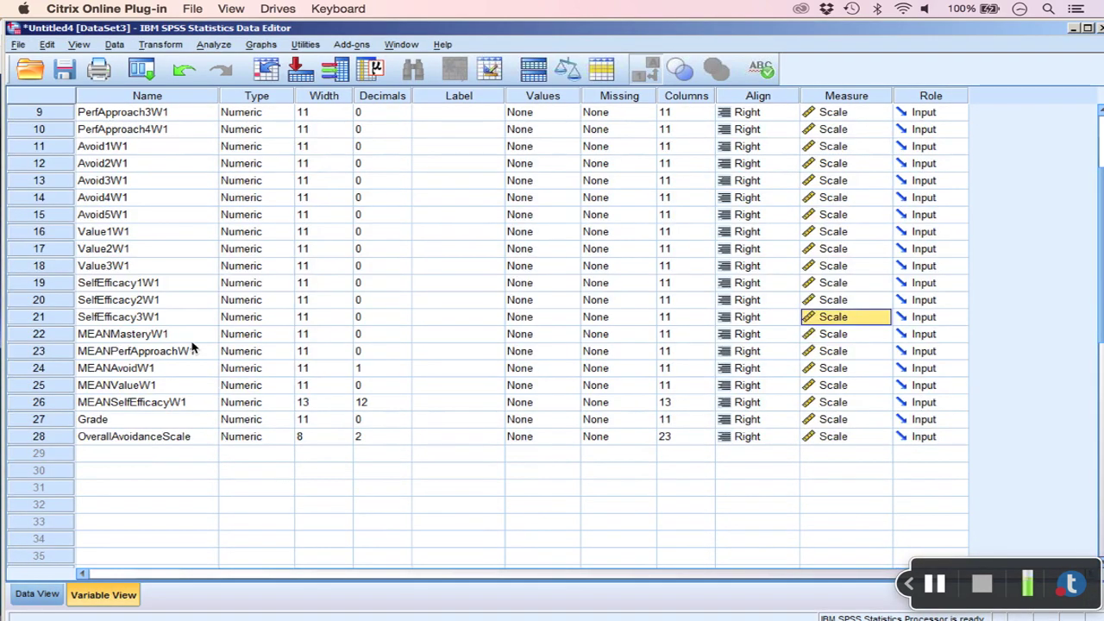
- Jump from the OverallAvoidanceScale variable to its data column and look through the computed case values
{"action": "left_click", "coordinate": [45, 437]}
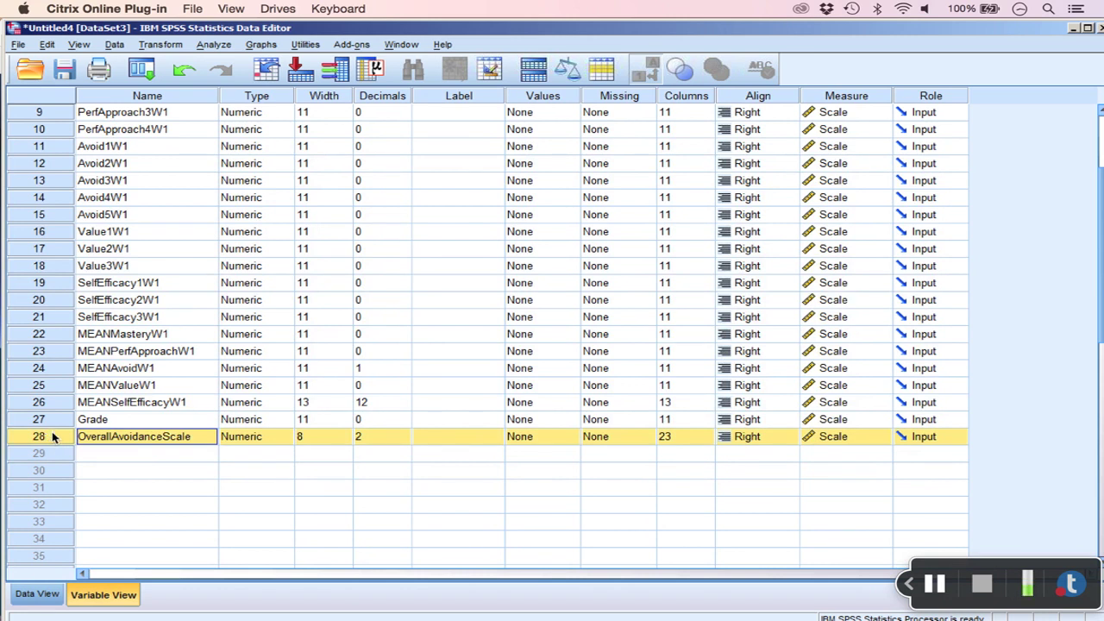
{"action": "double_click", "coordinate": [52, 438]}
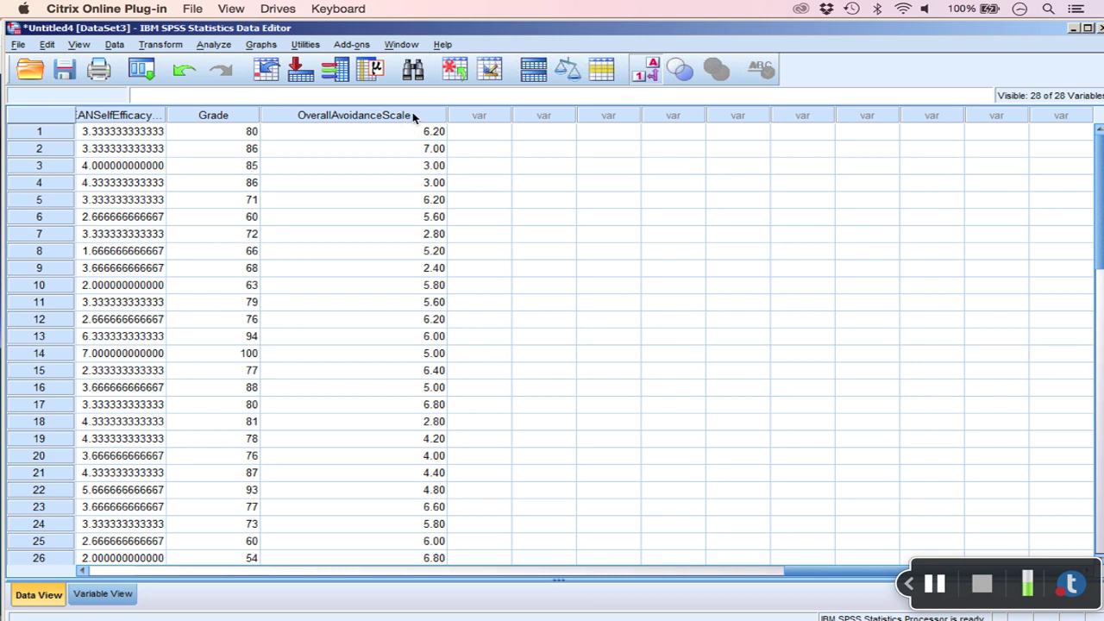
{"action": "left_click", "coordinate": [407, 139]}
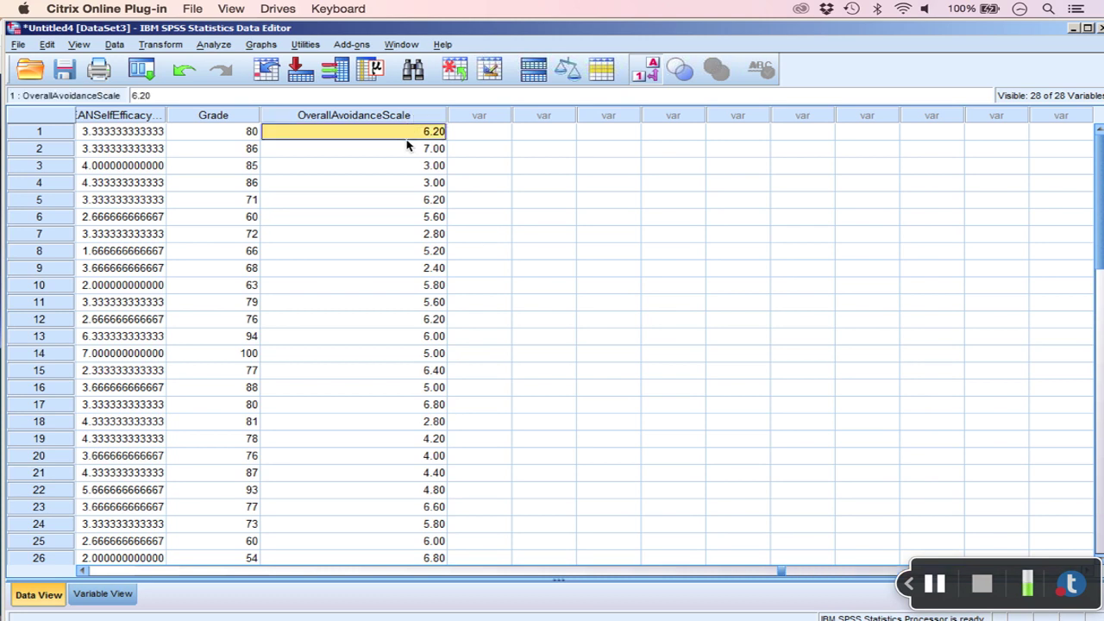
{"action": "scroll", "coordinate": [407, 147], "scroll_direction": "down", "scroll_amount": 15}
{"action": "scroll", "coordinate": [408, 146], "scroll_direction": "up", "scroll_amount": 15}
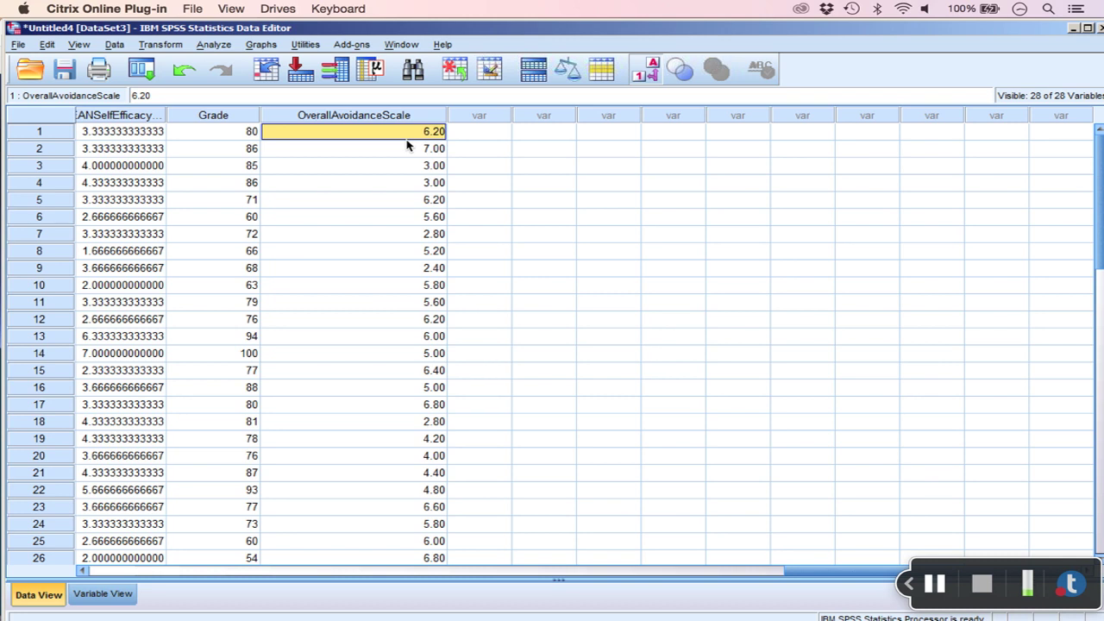
{"action": "left_click", "coordinate": [936, 585]}
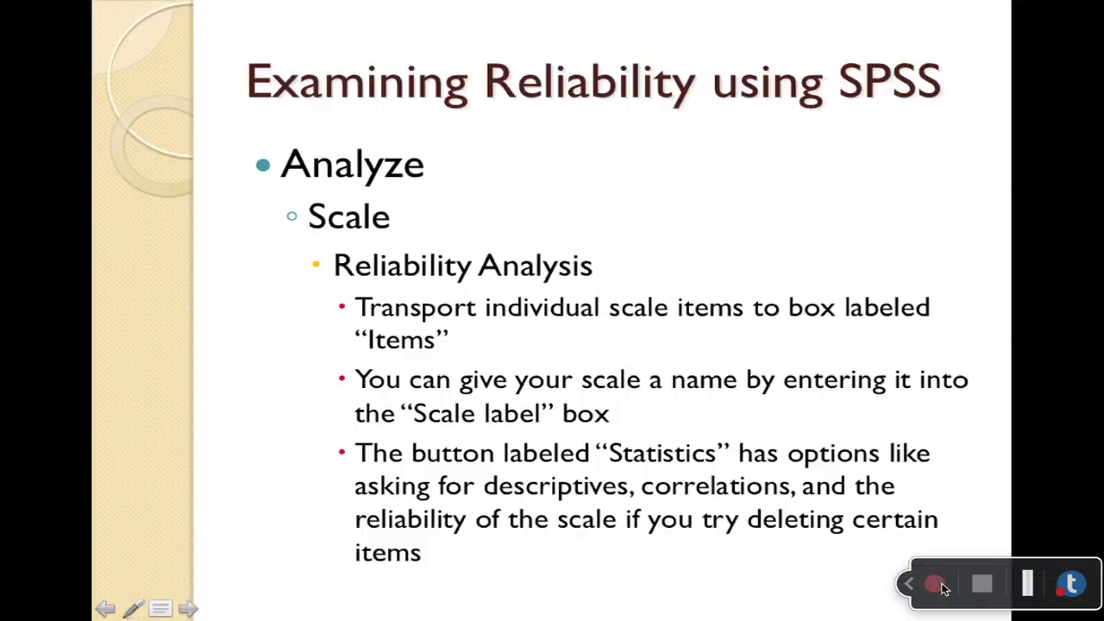
{"action": "left_click", "coordinate": [936, 585]}
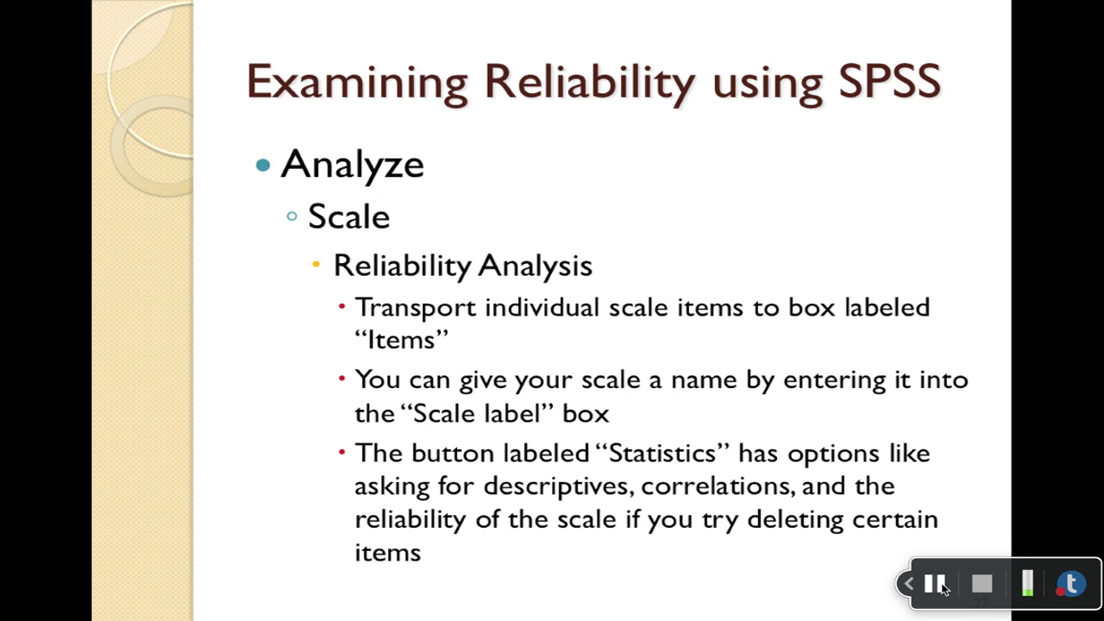
{"action": "key", "text": "Right"}
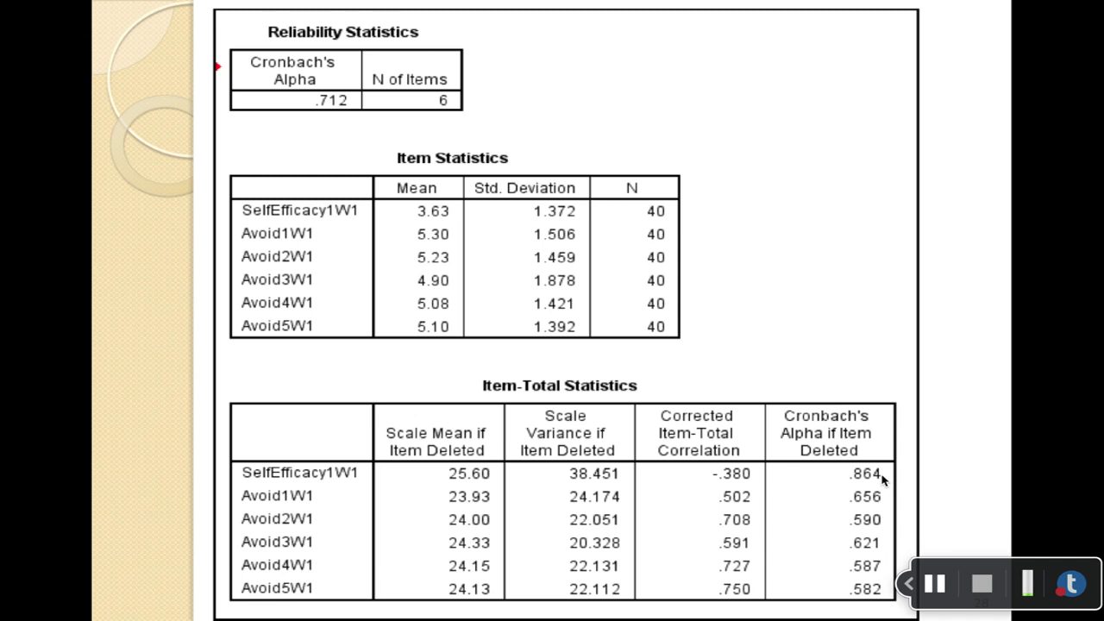
{"action": "key", "text": "Right"}
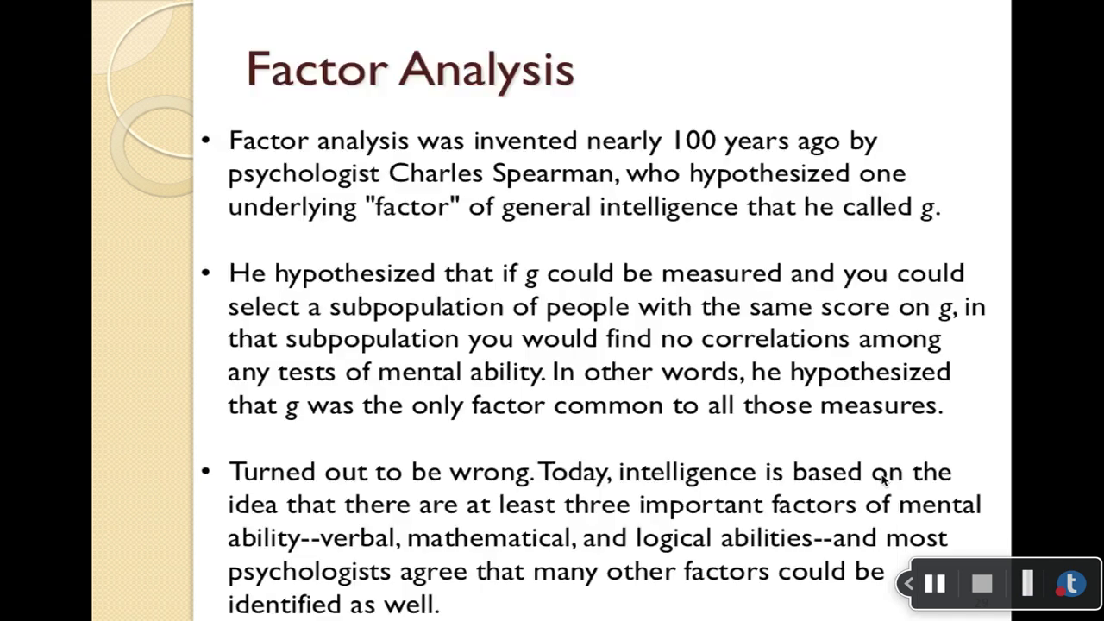
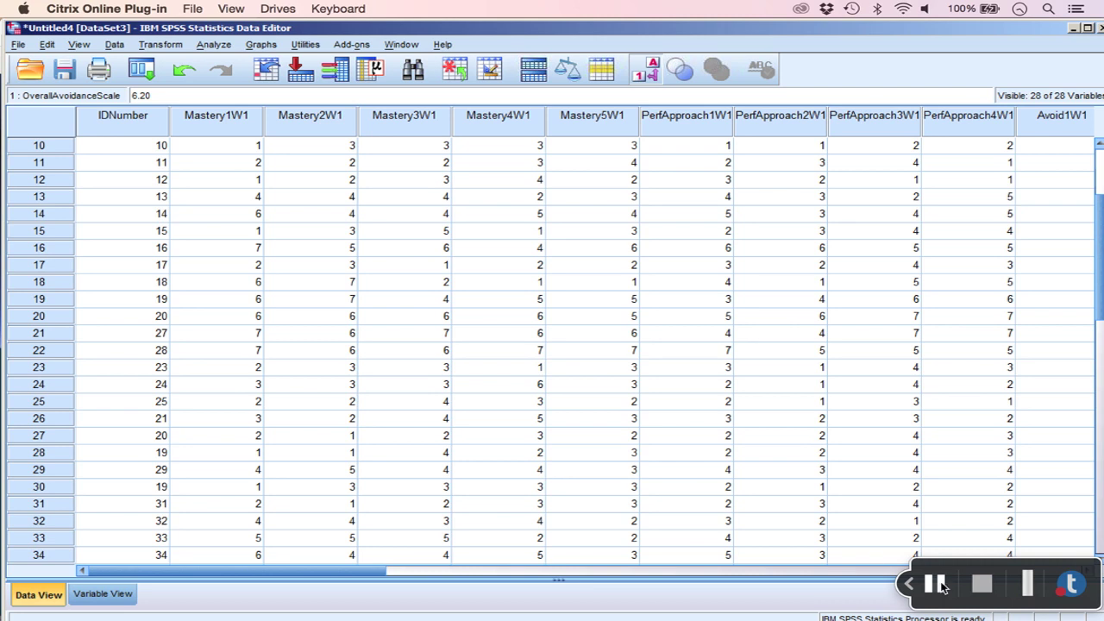
- Start a dimension-reduction factor analysis and add Avoid1W1 through Avoid5W1 as its variables
{"action": "left_click", "coordinate": [214, 44]}
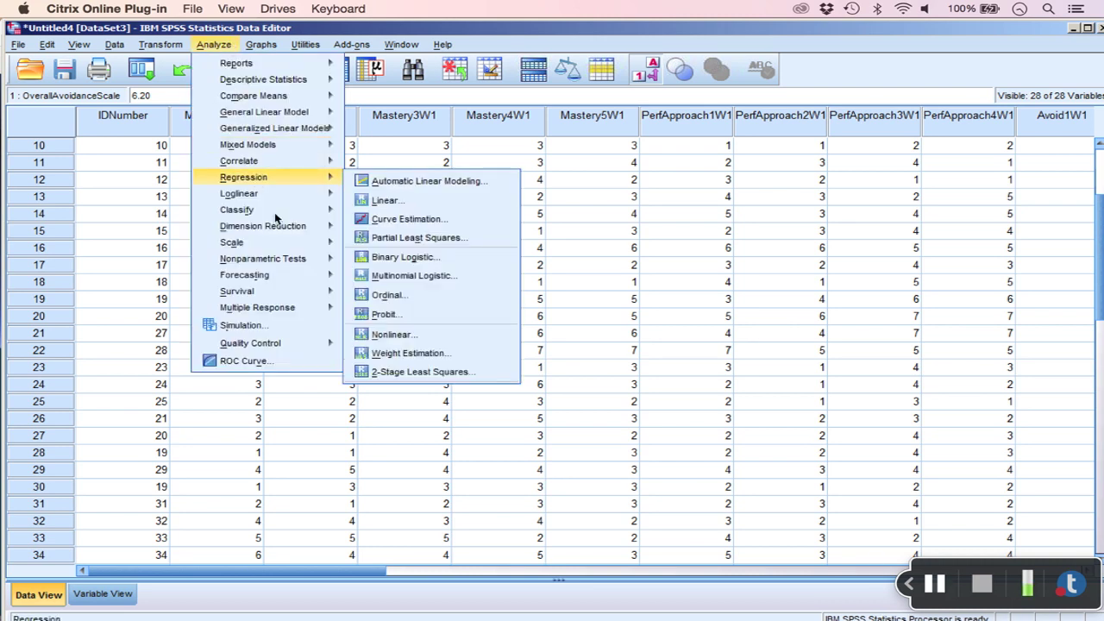
{"action": "mouse_move", "coordinate": [281, 226]}
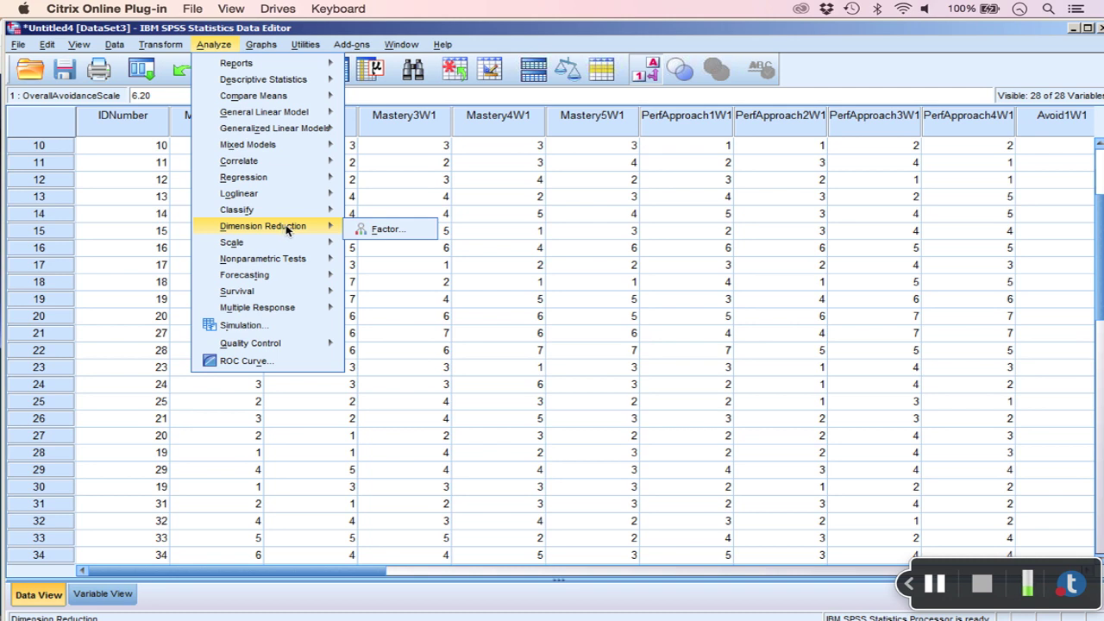
{"action": "left_click", "coordinate": [387, 230]}
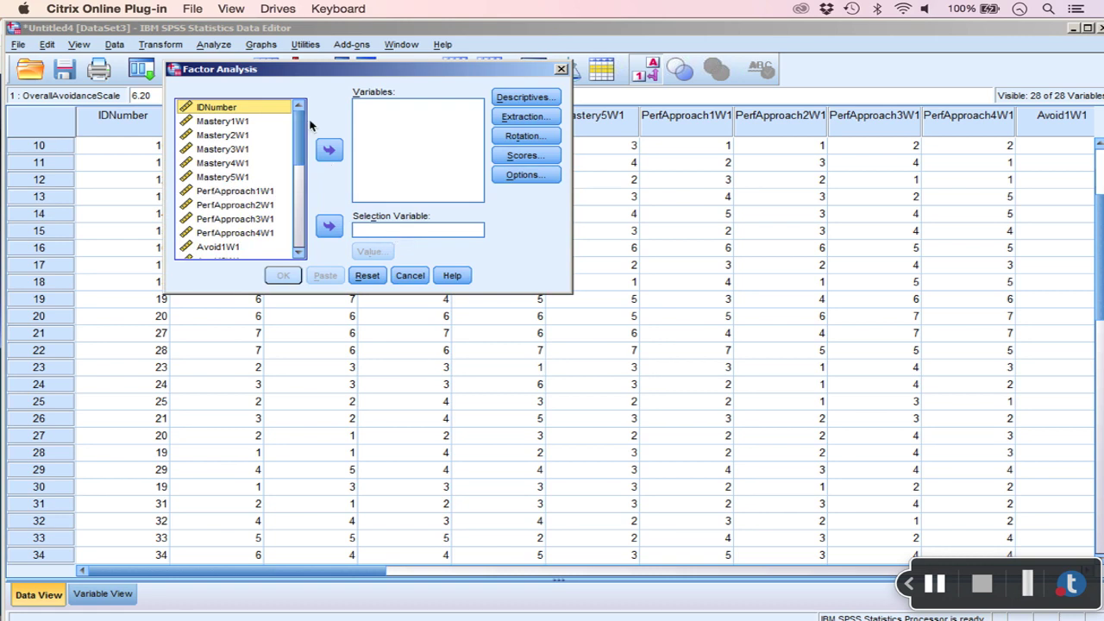
{"action": "scroll", "coordinate": [311, 126], "scroll_direction": "down", "scroll_amount": 4}
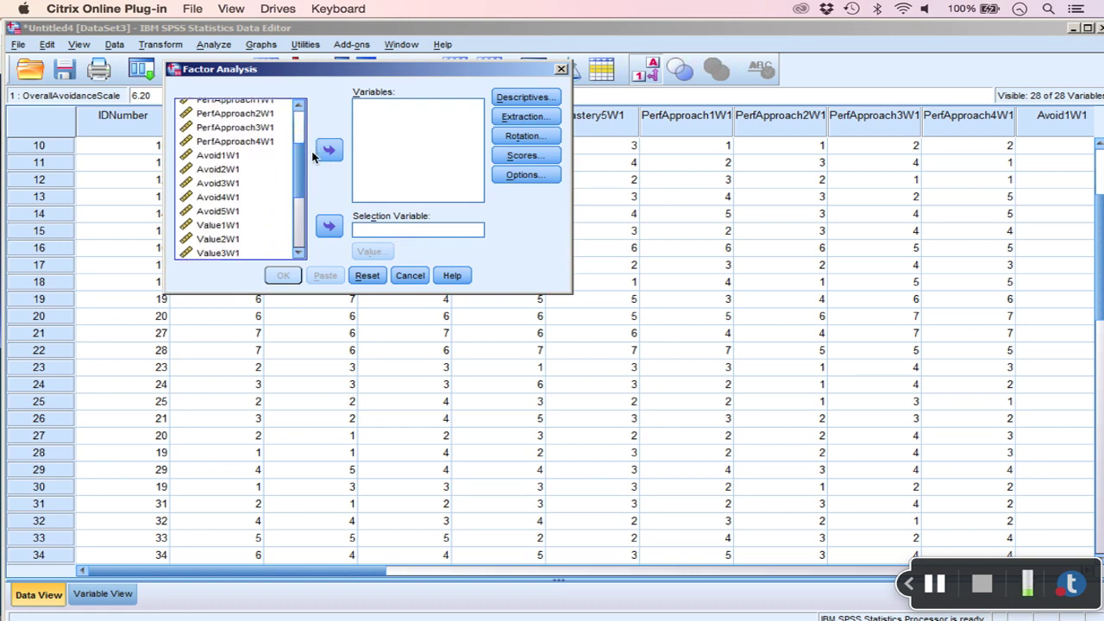
{"action": "left_click", "coordinate": [222, 156]}
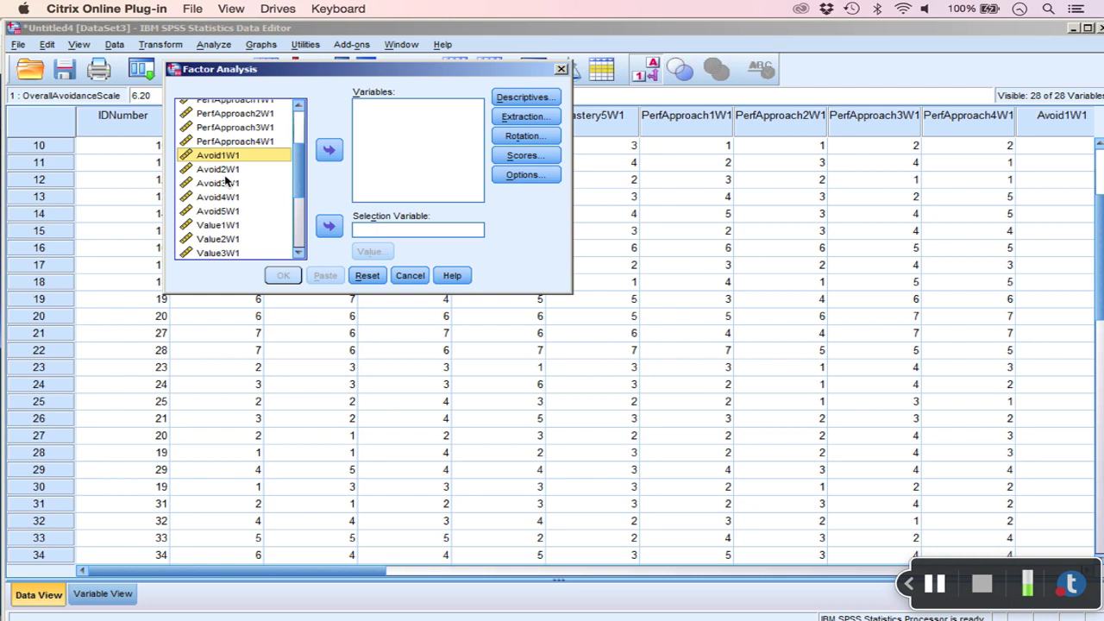
{"action": "left_click", "coordinate": [222, 215], "text": "shift"}
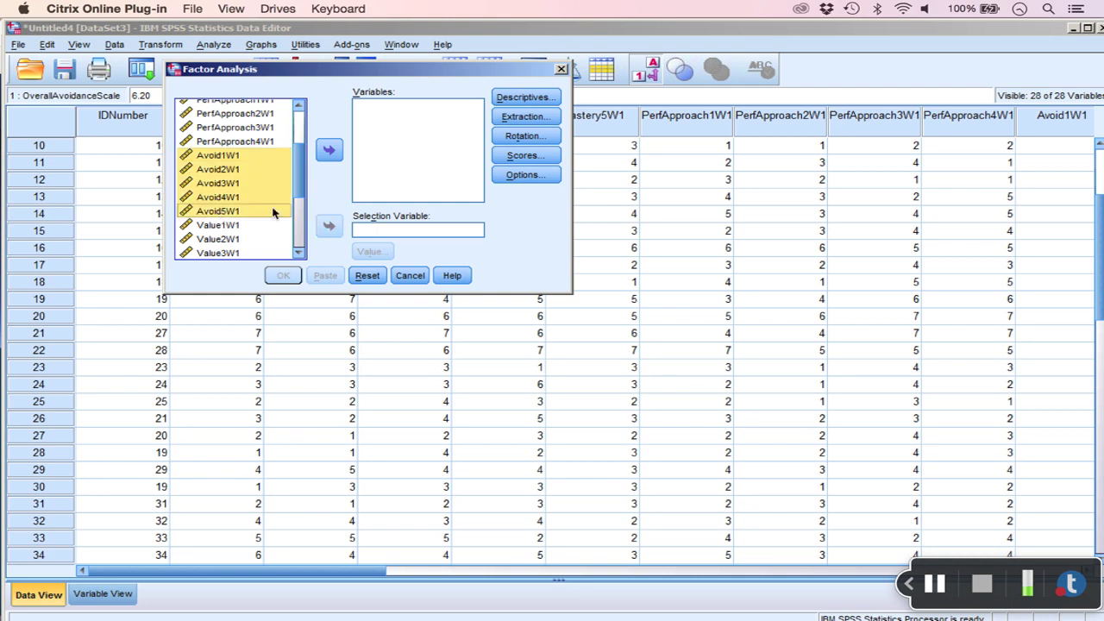
{"action": "left_click", "coordinate": [328, 150]}
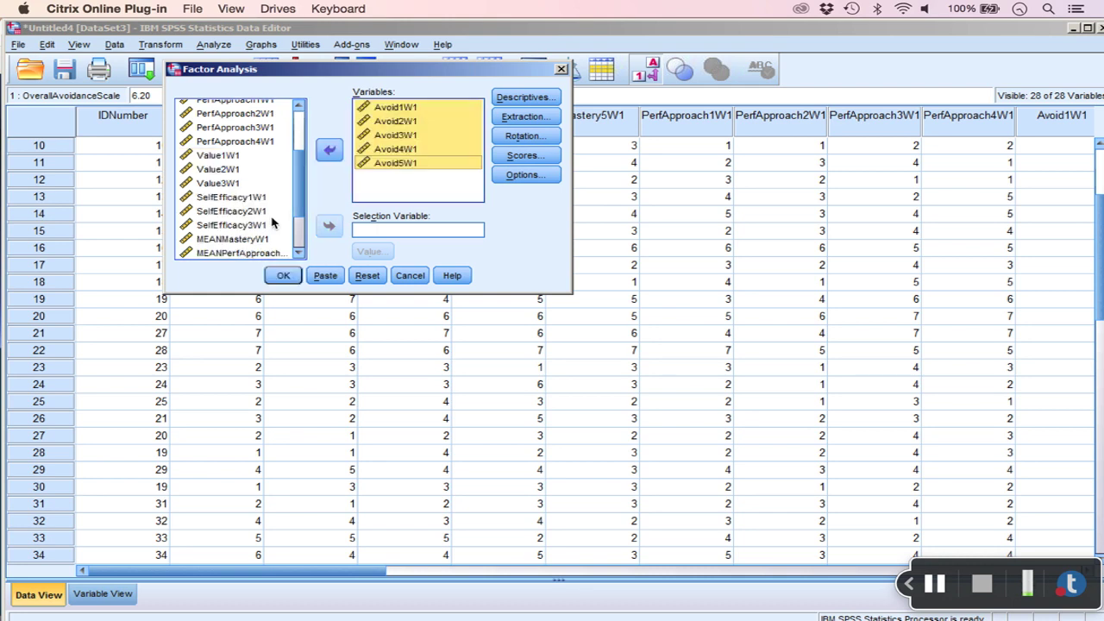
- Add Value1W1 through Value3W1 to the factor analysis variables
{"action": "left_click", "coordinate": [240, 156]}
{"action": "left_click", "coordinate": [239, 182], "text": "shift"}
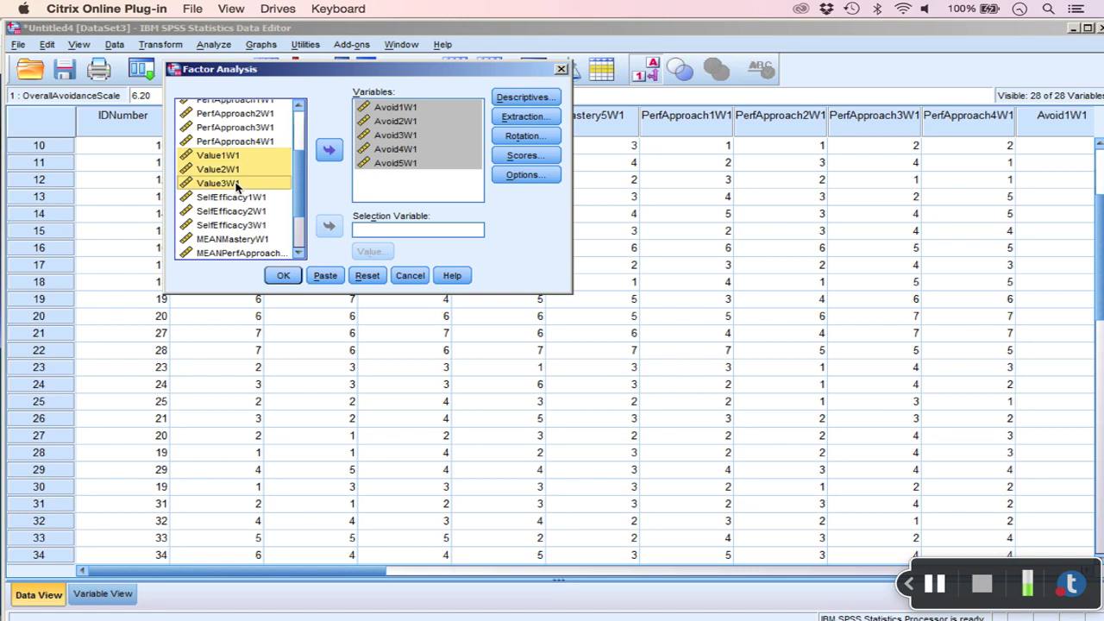
{"action": "left_click", "coordinate": [331, 150]}
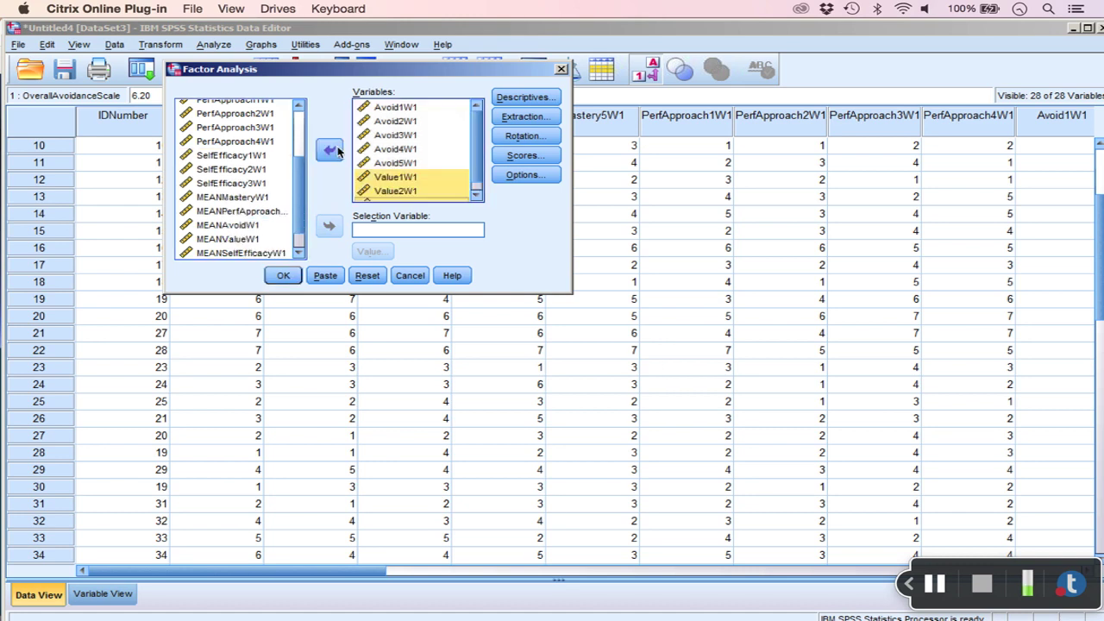
- Configure the factor extraction to use principal components with eigenvalues greater than 1 and display a scree plot
{"action": "left_click", "coordinate": [936, 586]}
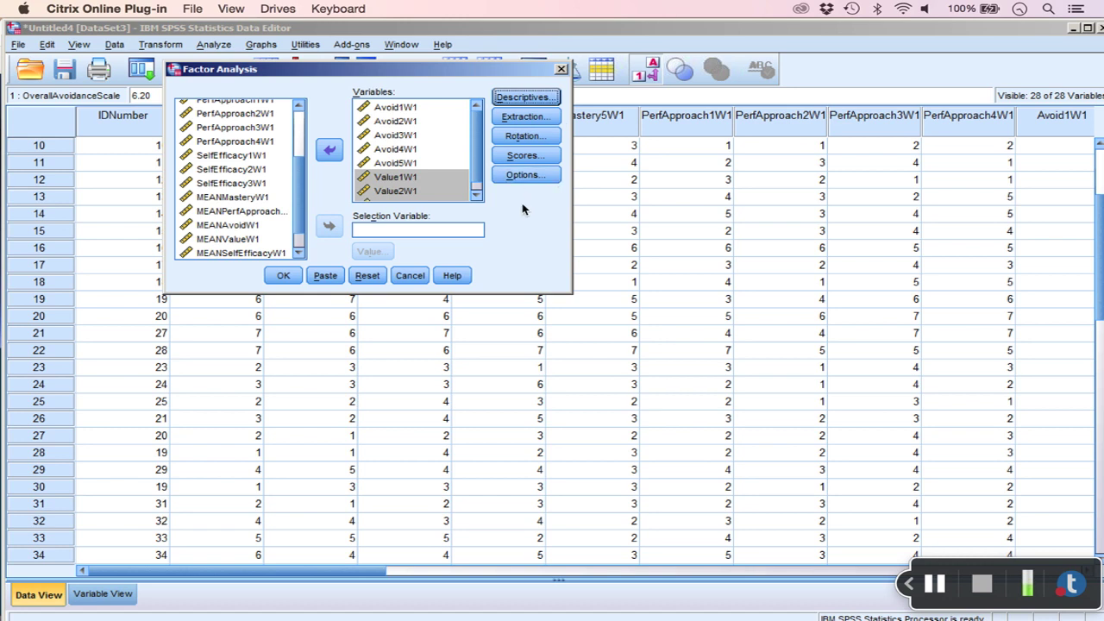
{"action": "left_click", "coordinate": [524, 122]}
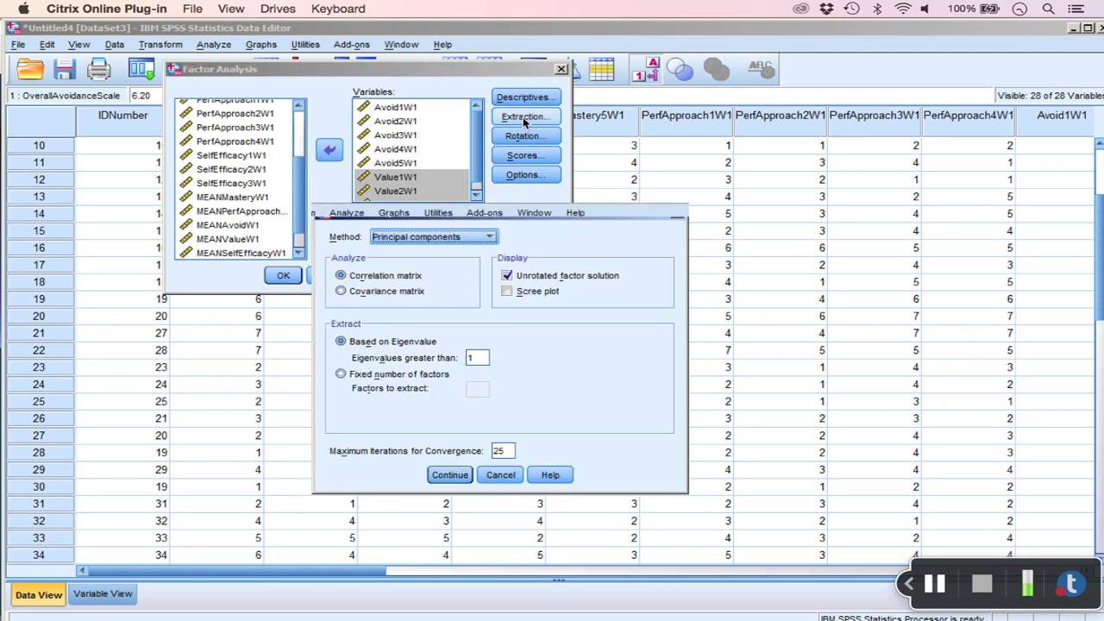
{"action": "left_click", "coordinate": [473, 238]}
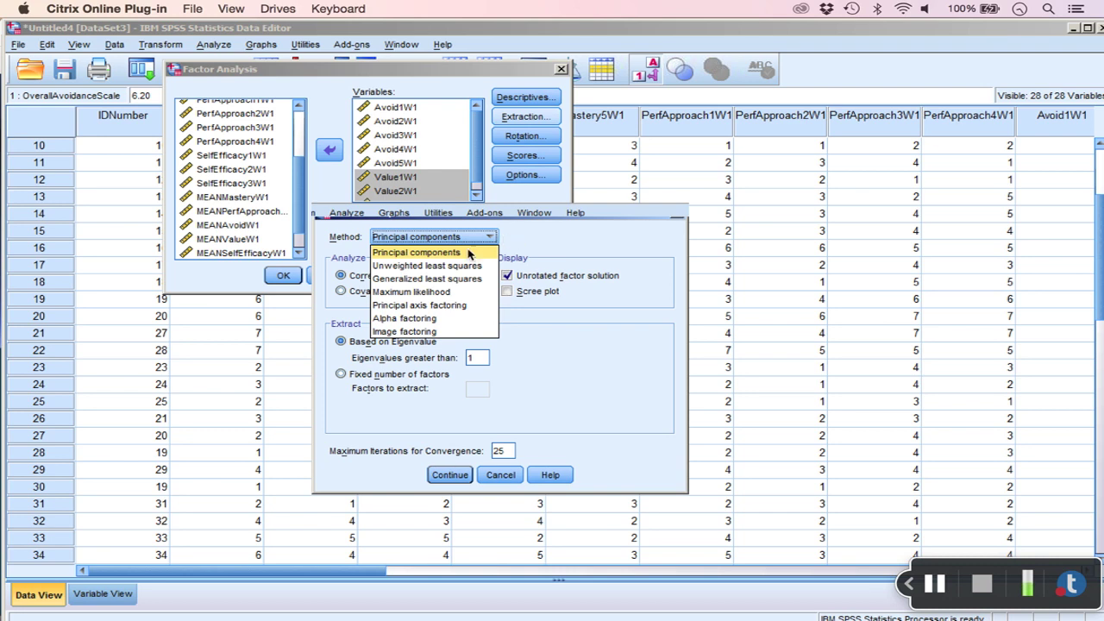
{"action": "left_click", "coordinate": [521, 235]}
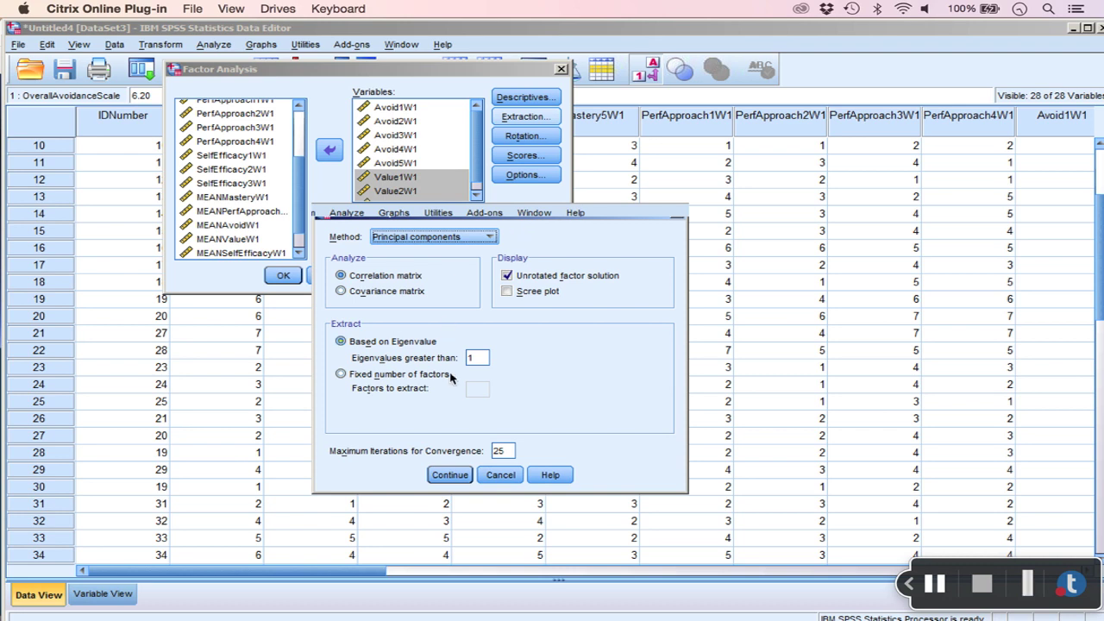
{"action": "left_click", "coordinate": [516, 282]}
{"action": "left_click", "coordinate": [514, 282]}
{"action": "left_click", "coordinate": [514, 292]}
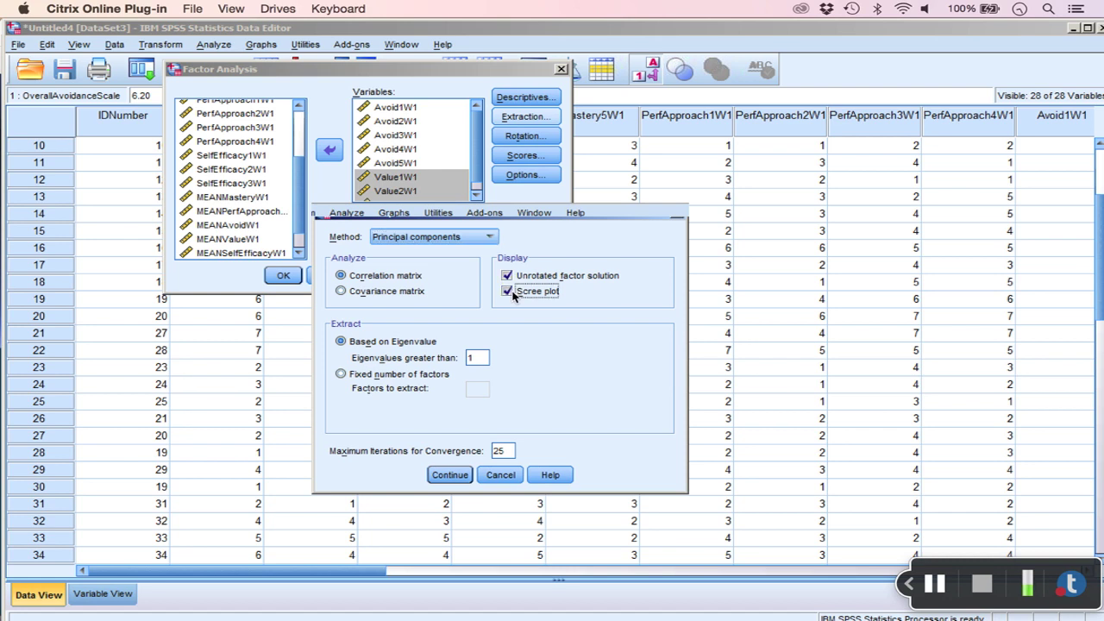
{"action": "left_click", "coordinate": [465, 476]}
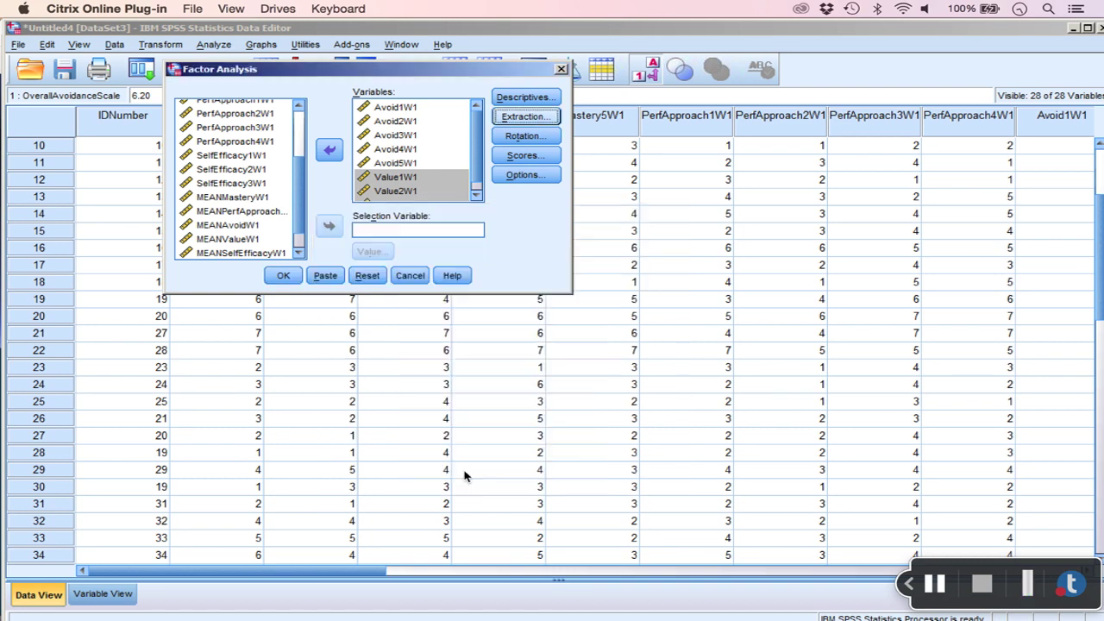
- Set the factor analysis options to sort coefficients by size, and run the analysis
{"action": "left_click", "coordinate": [530, 175]}
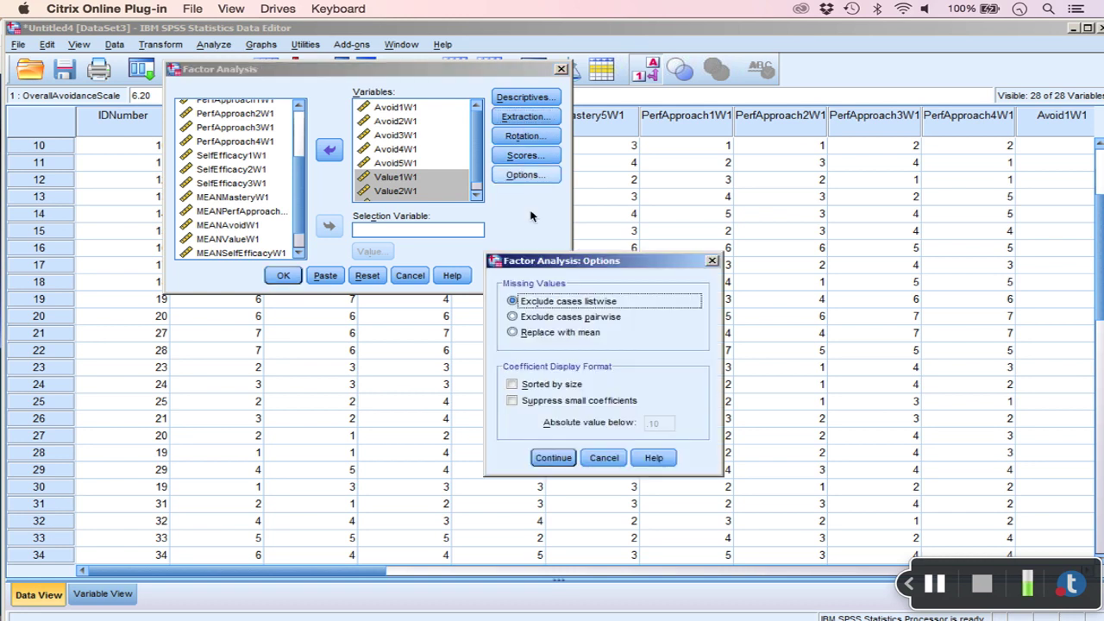
{"action": "left_click", "coordinate": [521, 388]}
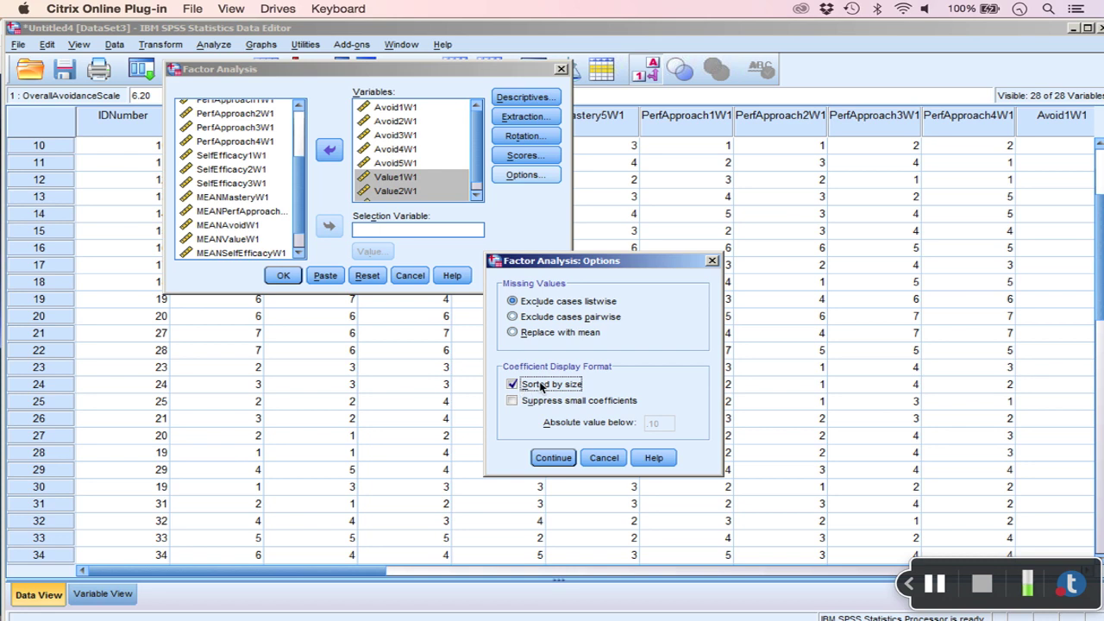
{"action": "left_click", "coordinate": [556, 459]}
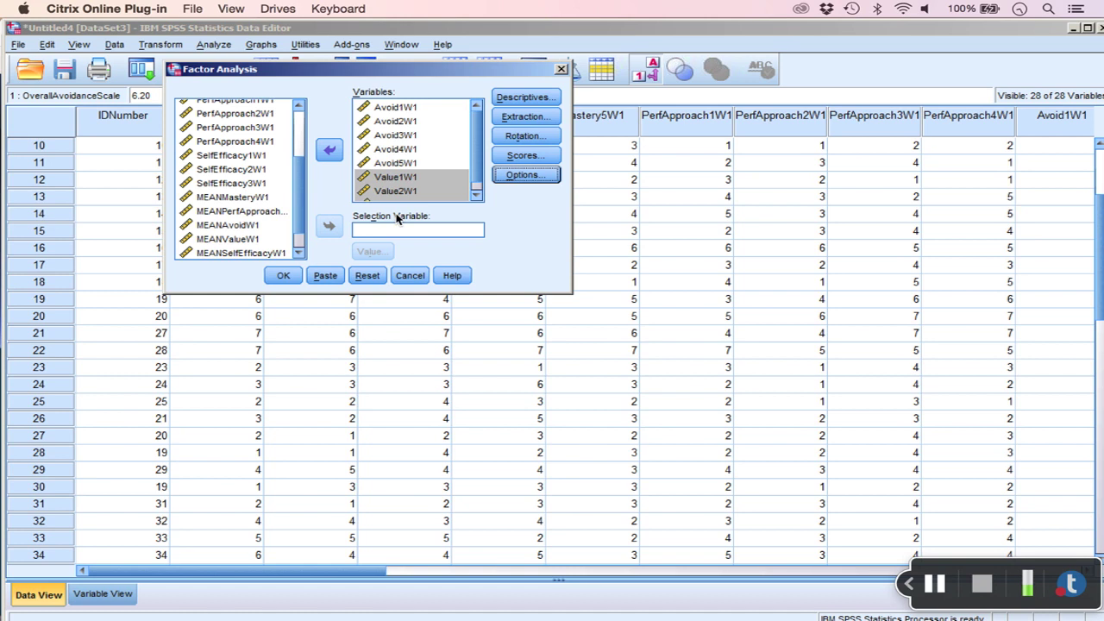
{"action": "left_click", "coordinate": [296, 276]}
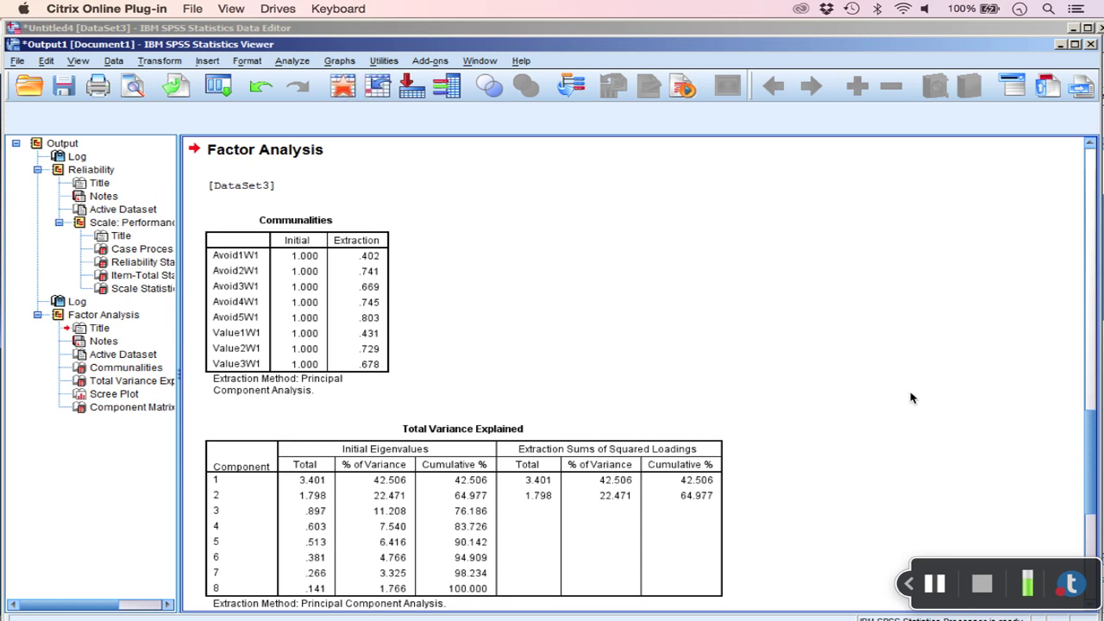
- Examine the Communalities and Total Variance Explained tables and the scree plot in the factor analysis output
{"action": "scroll", "coordinate": [942, 584], "scroll_direction": "down", "scroll_amount": 2}
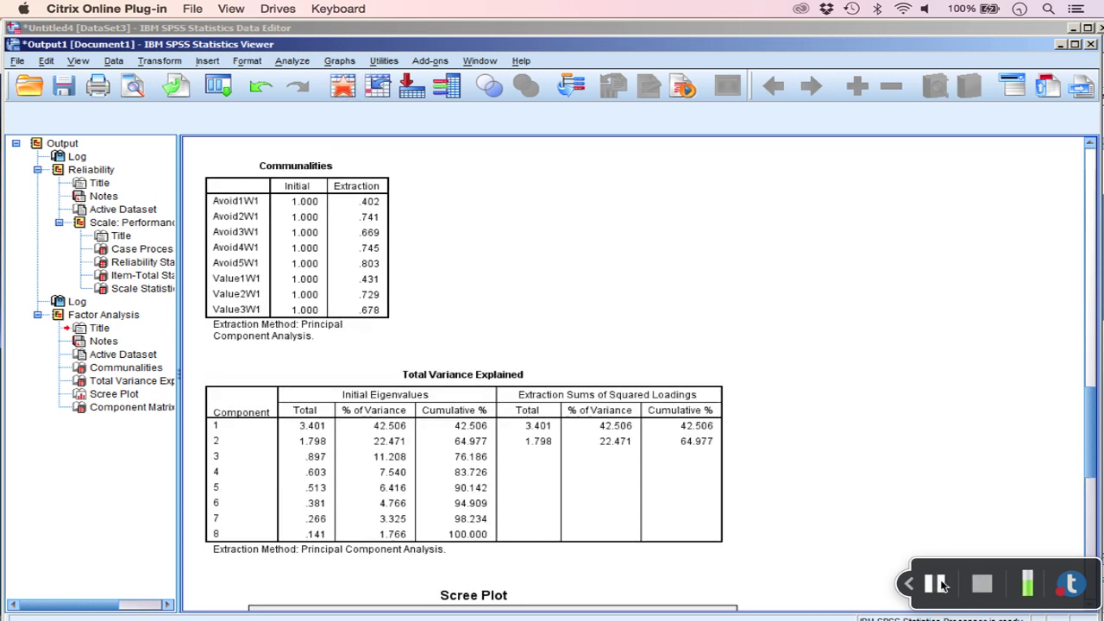
{"action": "left_click", "coordinate": [634, 436]}
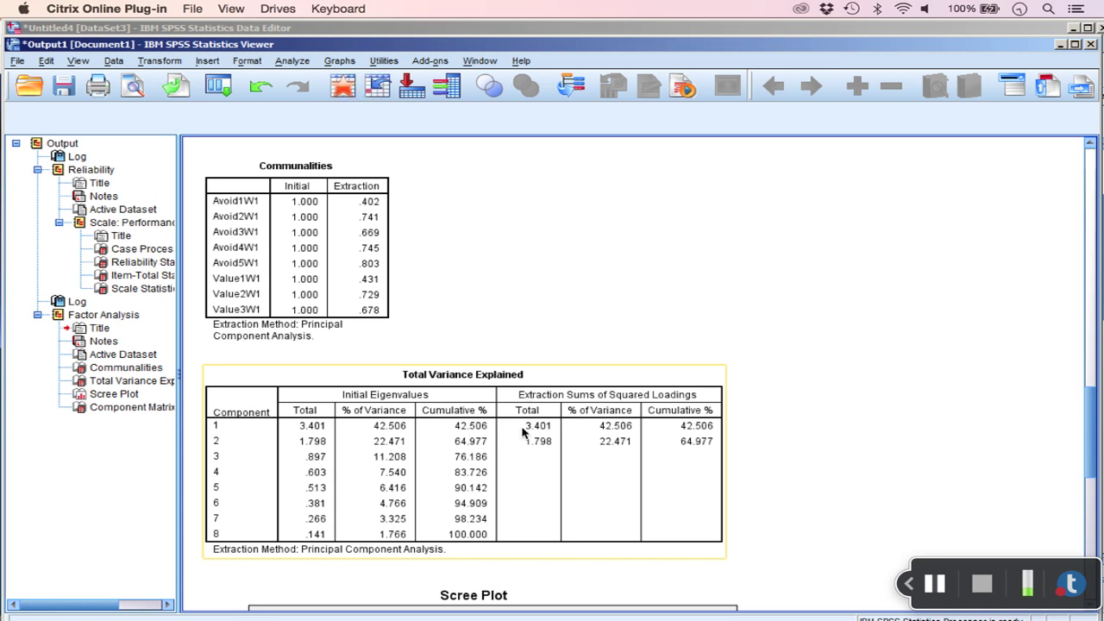
{"action": "left_click", "coordinate": [396, 434]}
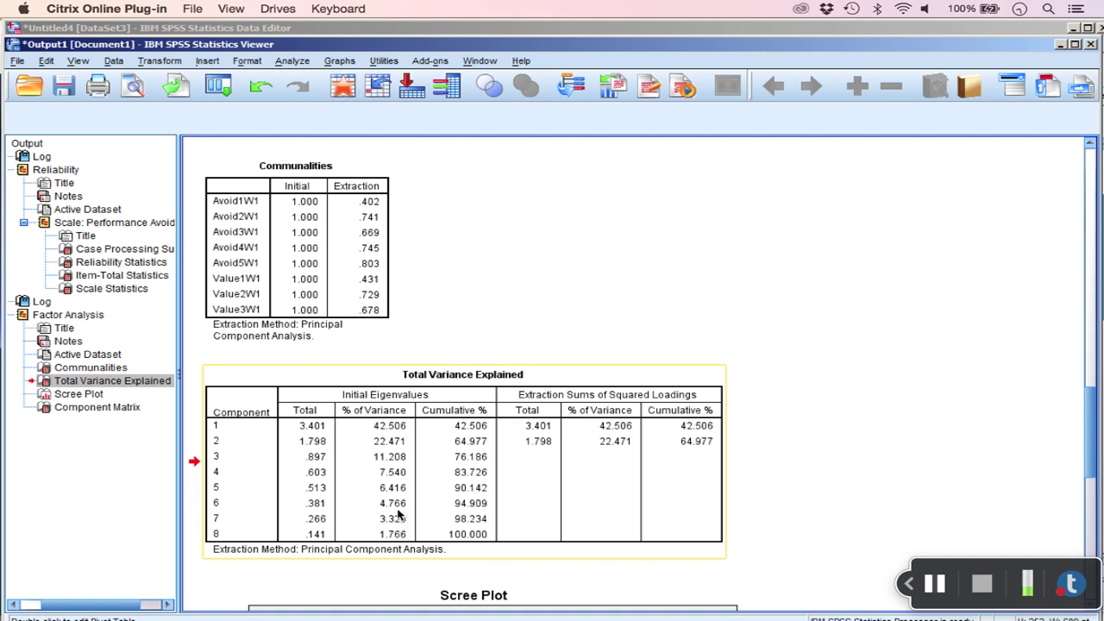
{"action": "left_click", "coordinate": [726, 335]}
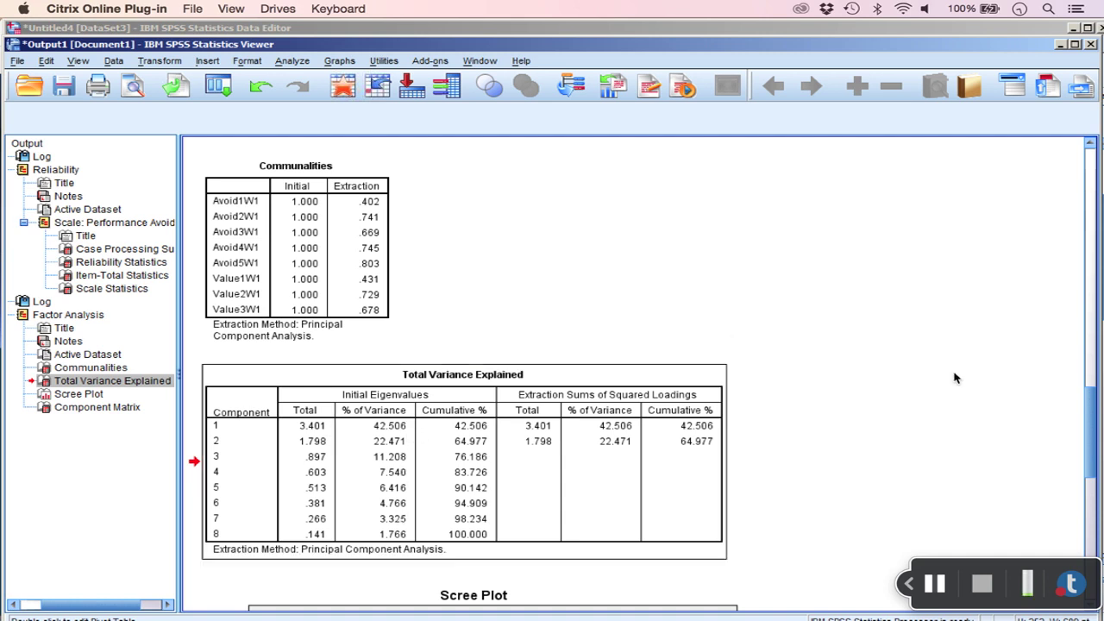
{"action": "scroll", "coordinate": [956, 337], "scroll_direction": "down", "scroll_amount": 5}
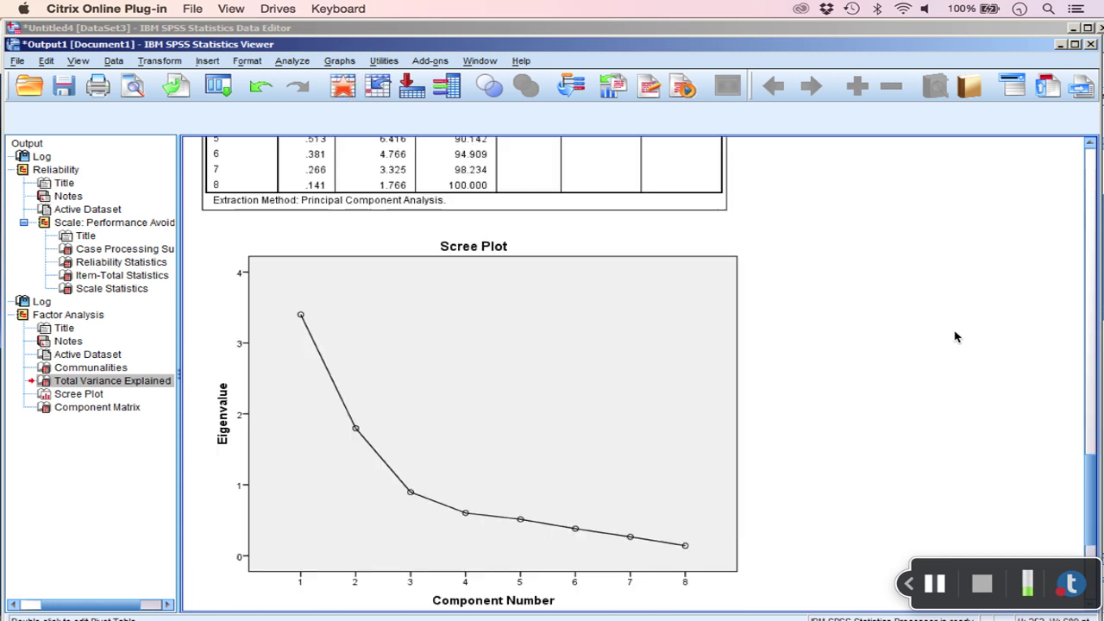
{"action": "left_click", "coordinate": [515, 314]}
{"action": "left_click", "coordinate": [521, 426]}
- Activate the Component Matrix table and highlight the Component 1 loadings of Avoid5W1 to Avoid3W1, followed by those of the Value items
{"action": "scroll", "coordinate": [853, 339], "scroll_direction": "down", "scroll_amount": 5}
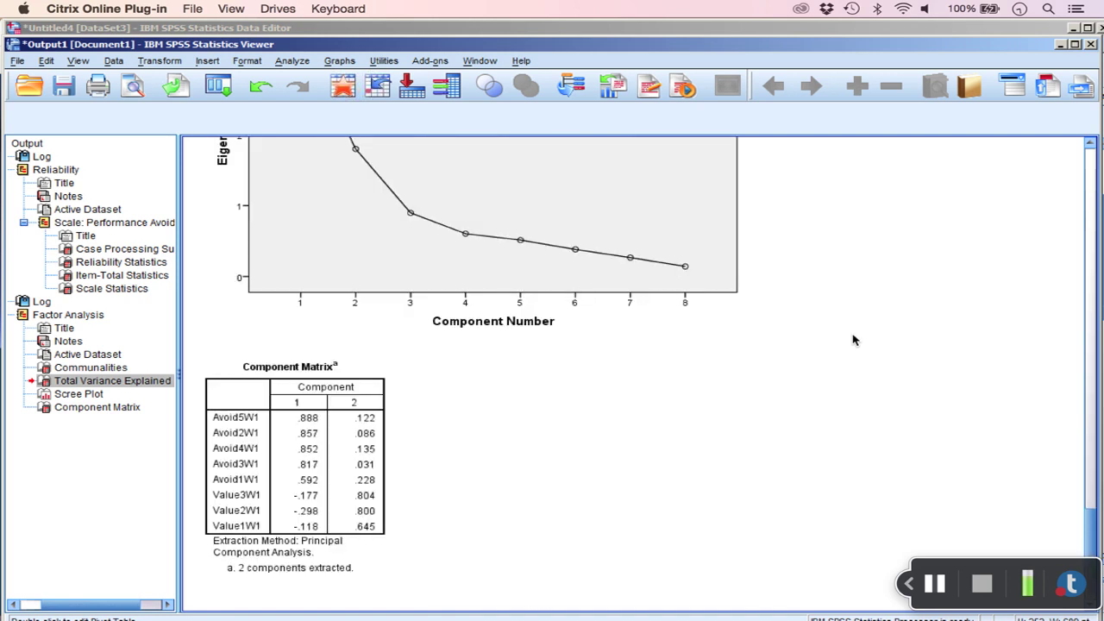
{"action": "left_click", "coordinate": [328, 412]}
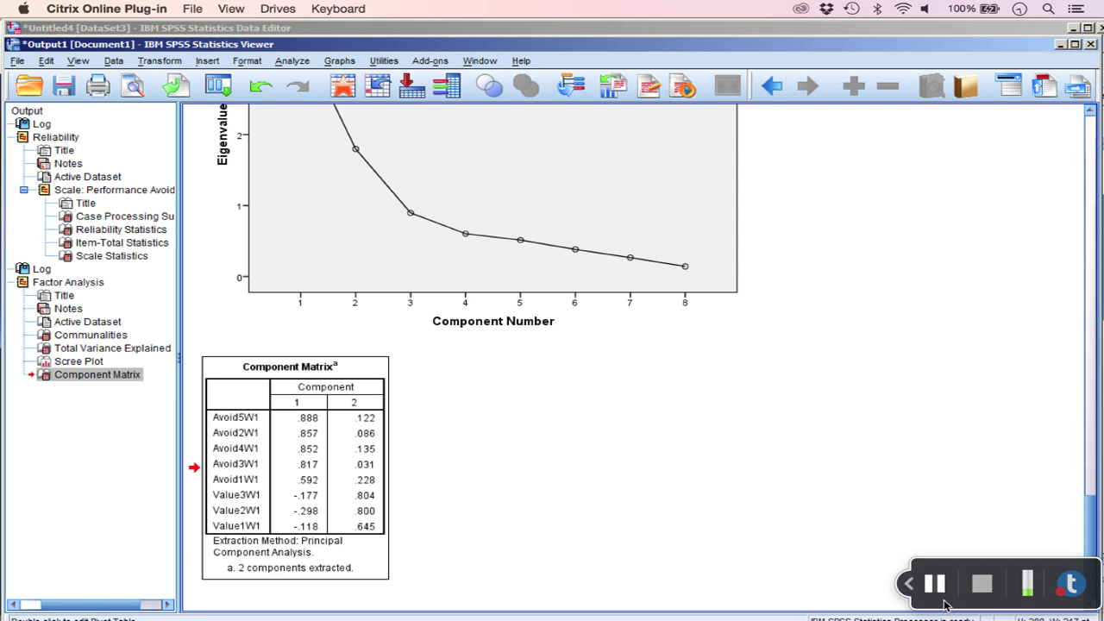
{"action": "left_click", "coordinate": [315, 420]}
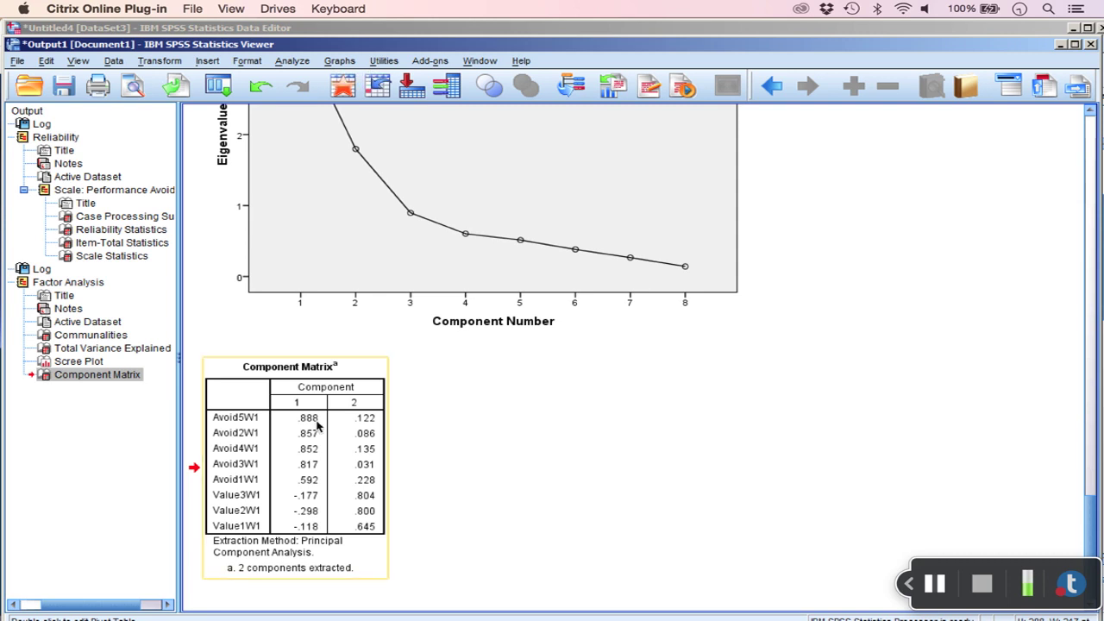
{"action": "double_click", "coordinate": [340, 421]}
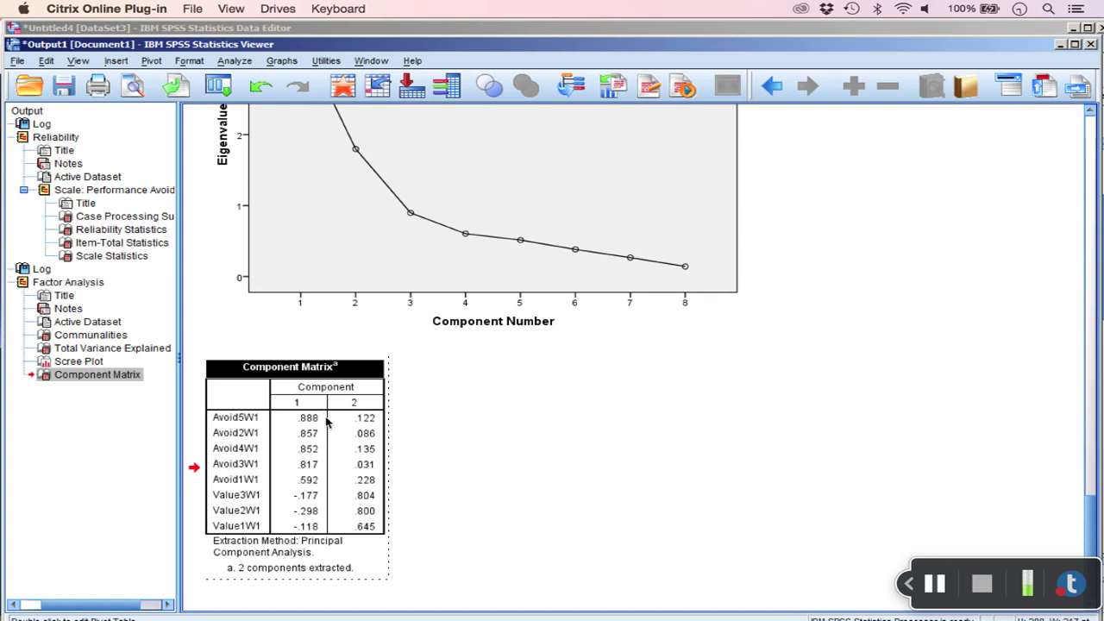
{"action": "left_click_drag", "start_coordinate": [328, 421], "coordinate": [328, 464]}
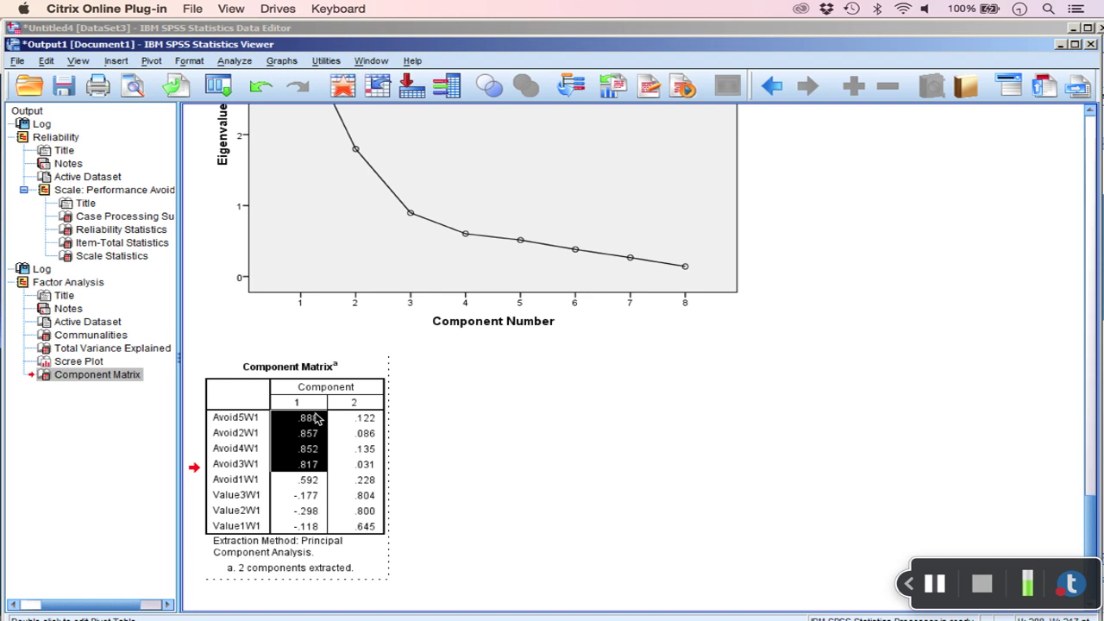
{"action": "left_click_drag", "start_coordinate": [320, 498], "coordinate": [319, 528]}
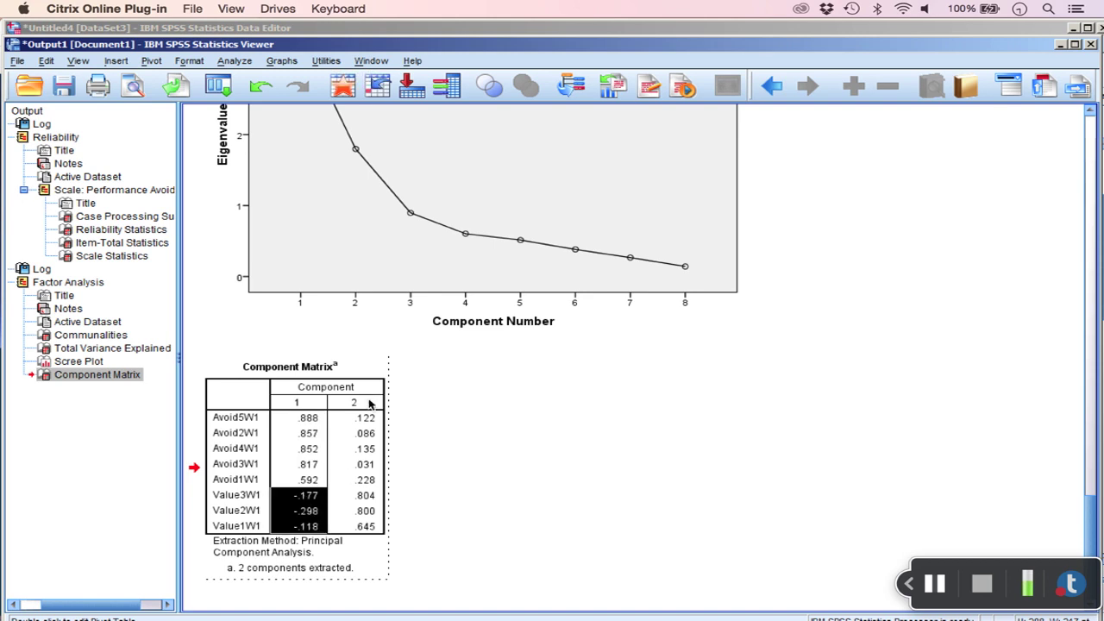
- Compare the Value items' Component 2 loadings with the Avoid items' Component 1 loadings, and highlight Avoid1W1's loadings on both components
{"action": "left_click_drag", "start_coordinate": [376, 419], "coordinate": [379, 524]}
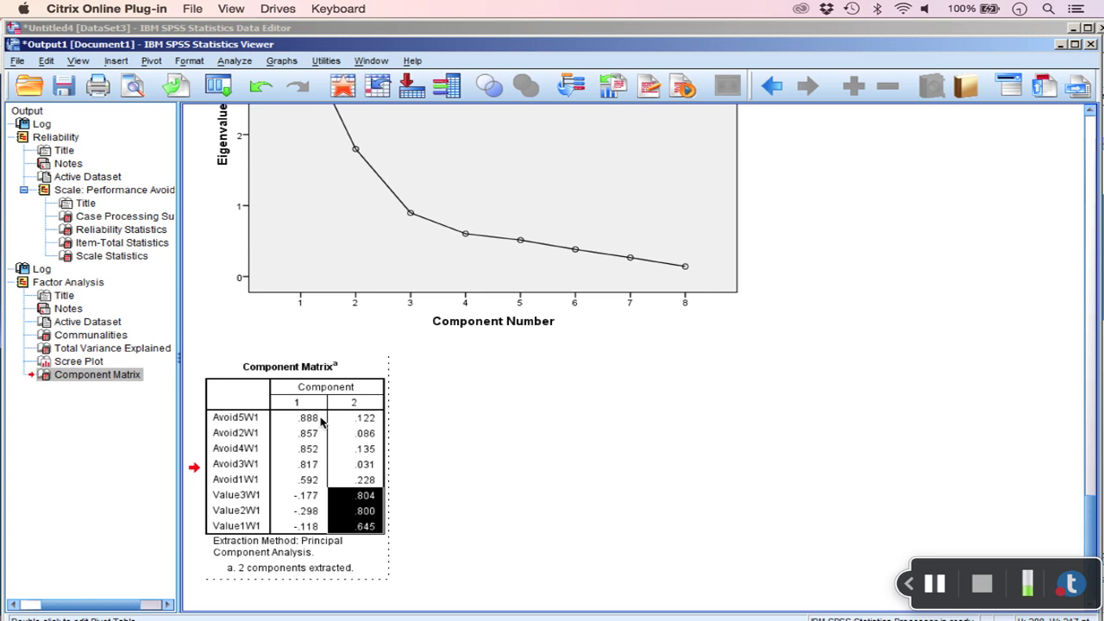
{"action": "left_click_drag", "start_coordinate": [321, 420], "coordinate": [321, 481]}
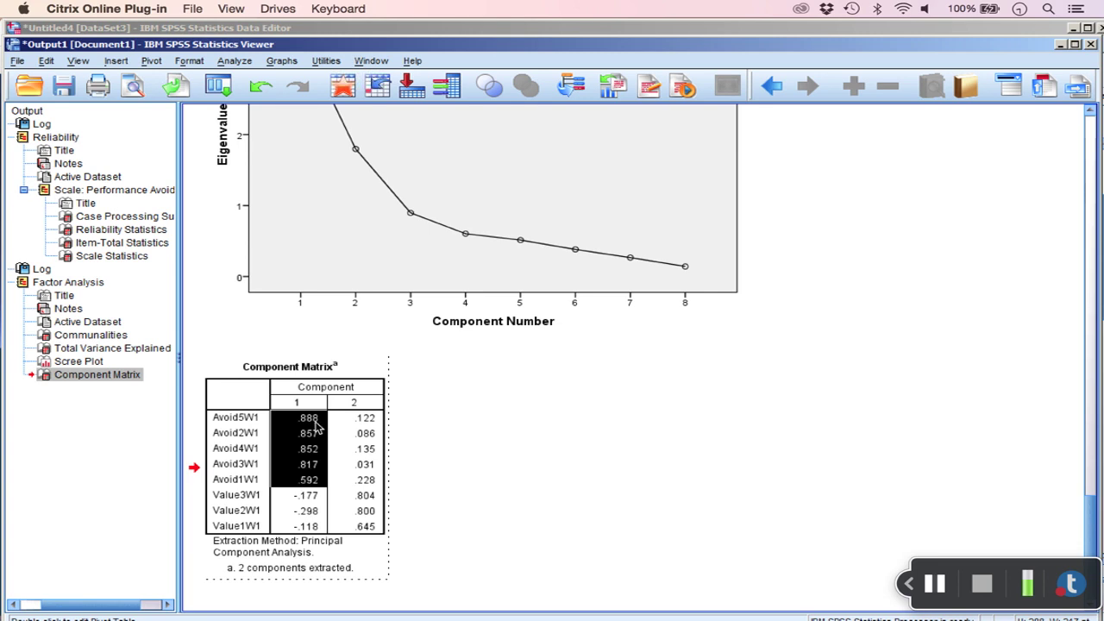
{"action": "left_click", "coordinate": [309, 481]}
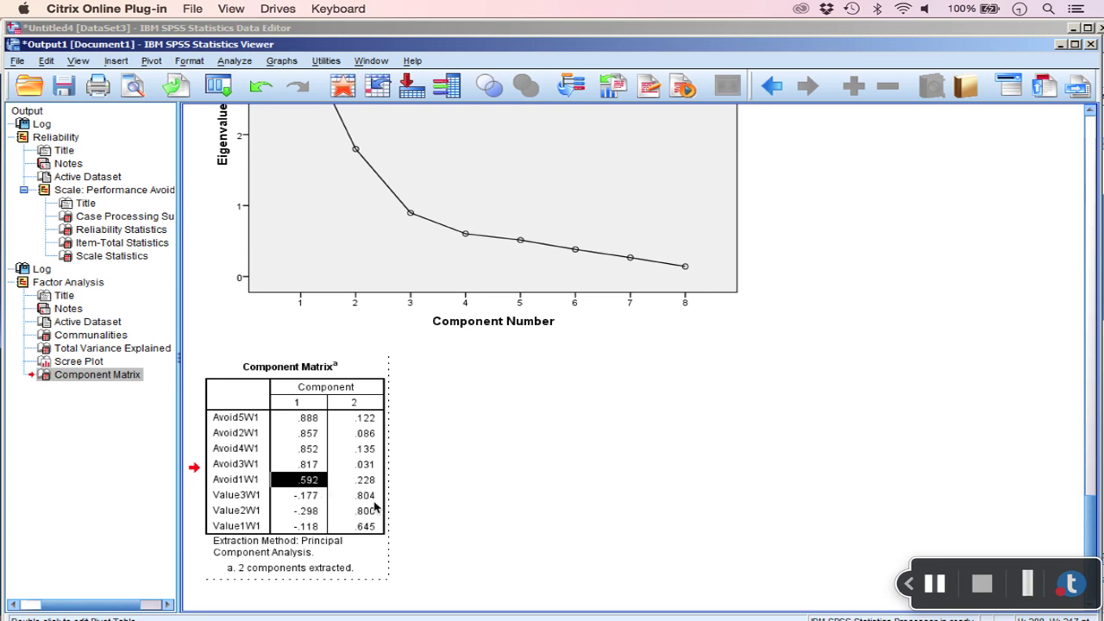
{"action": "left_click_drag", "start_coordinate": [308, 481], "coordinate": [366, 483]}
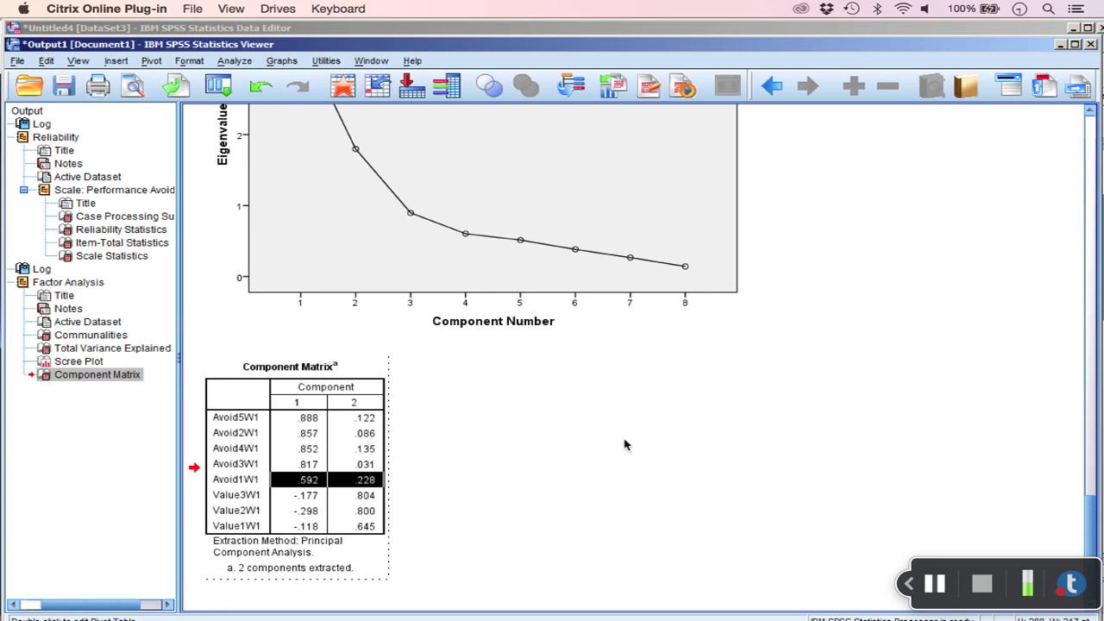
- Switch to the Week_7_Lecture.ppt presentation in PowerPoint, showing the SPSS Example slide
{"action": "mouse_move", "coordinate": [694, 604]}
{"action": "key", "text": "ctrl+Up"}
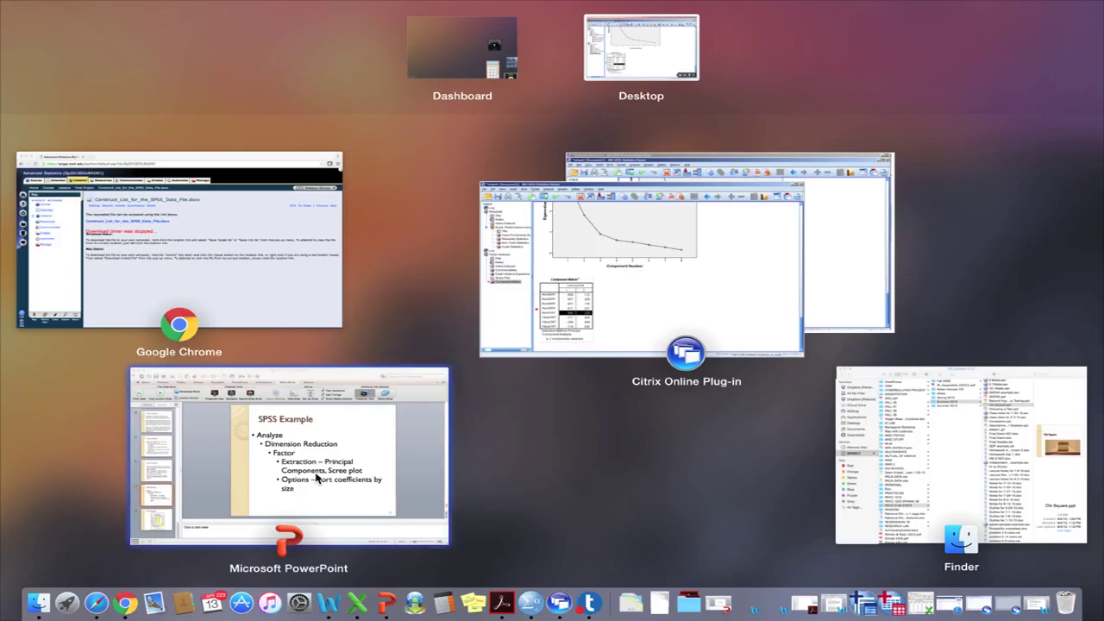
{"action": "left_click", "coordinate": [387, 451]}
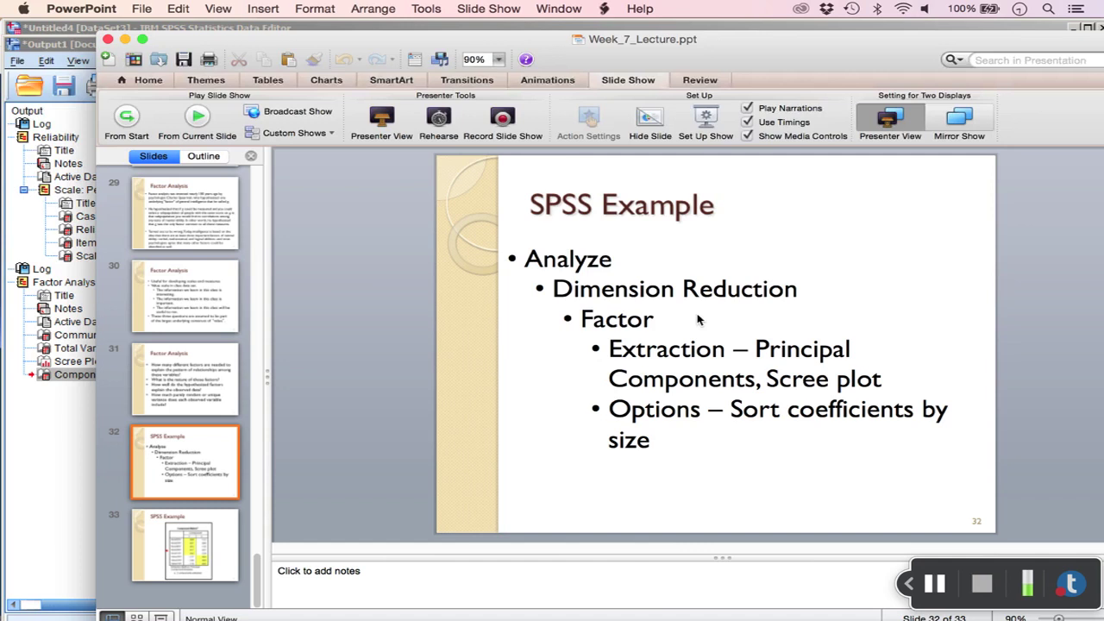